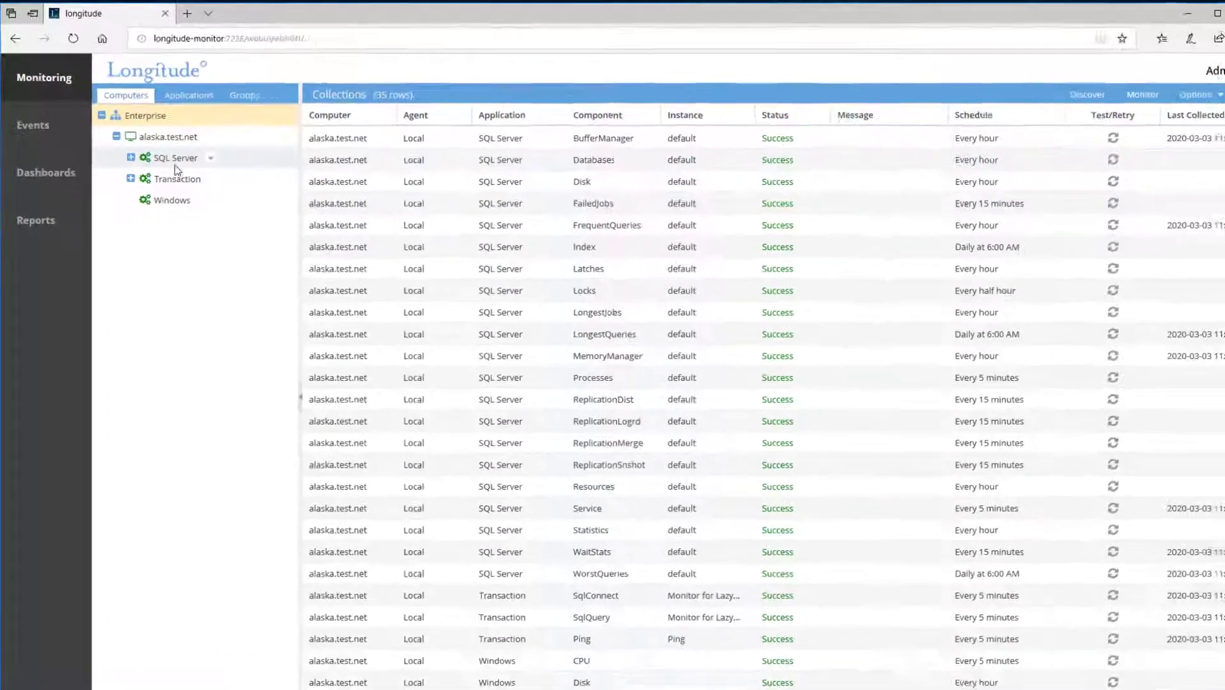
Step: Review the collected components of the default SQL Server instance and of Windows on alaska.test.net
{"action": "left_click", "coordinate": [165, 198]}
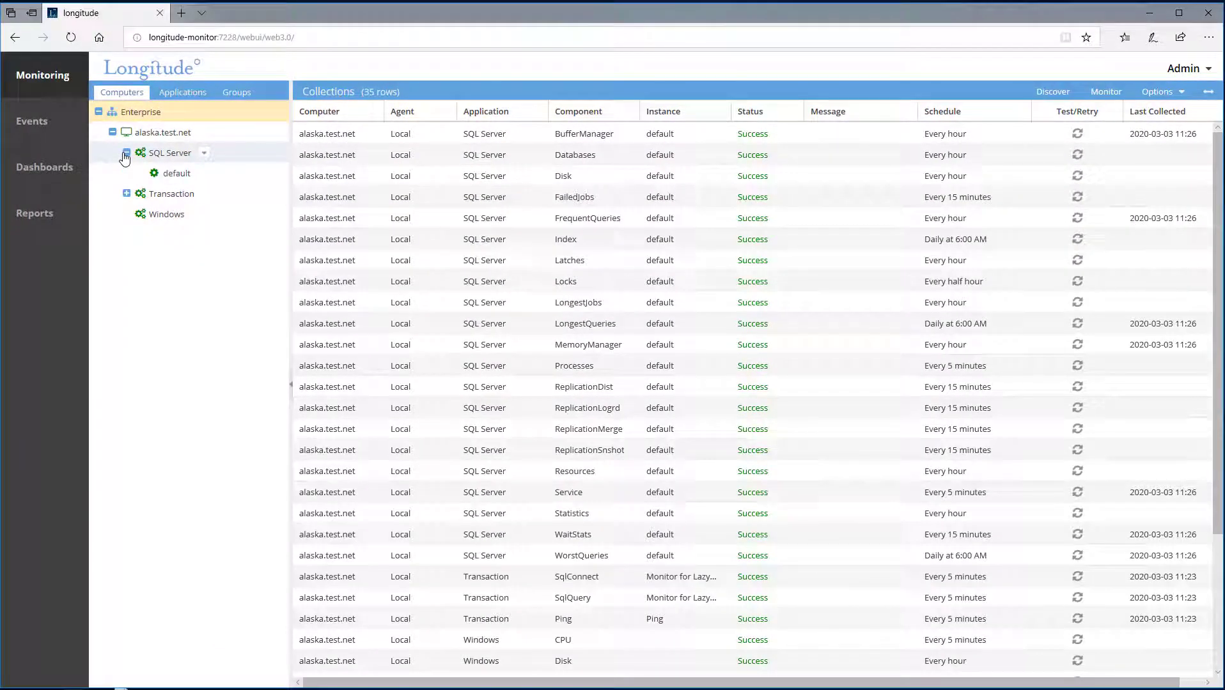
{"action": "left_click", "coordinate": [172, 177]}
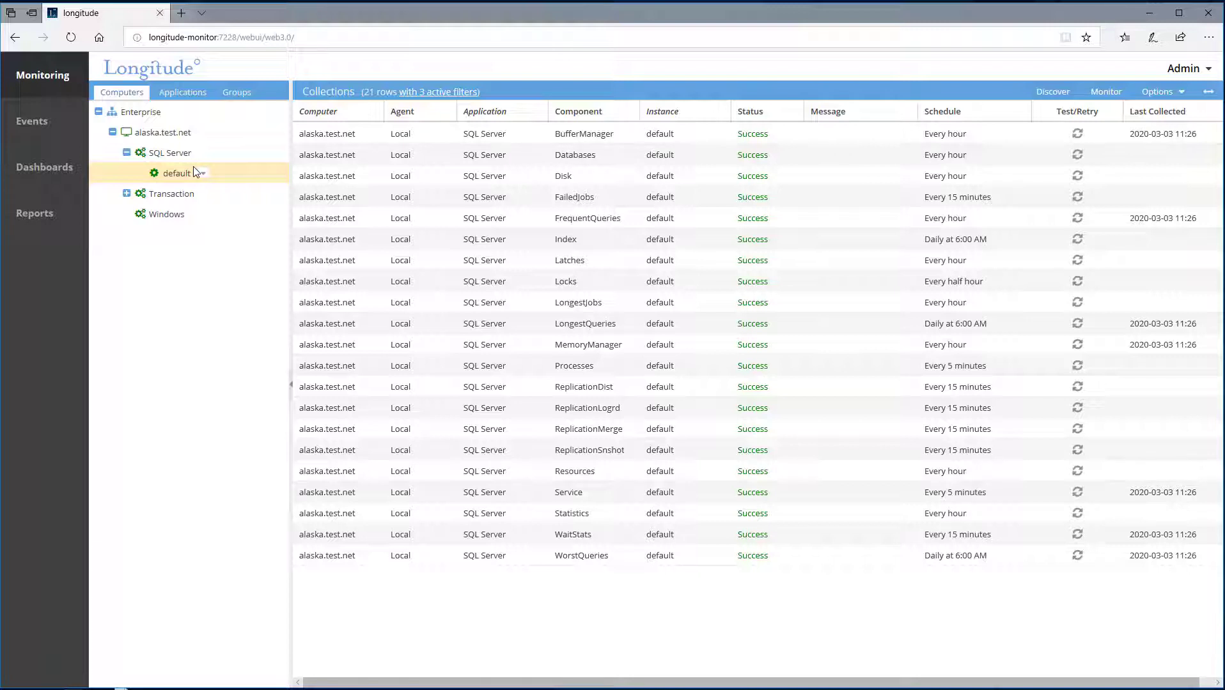
{"action": "left_click", "coordinate": [166, 215]}
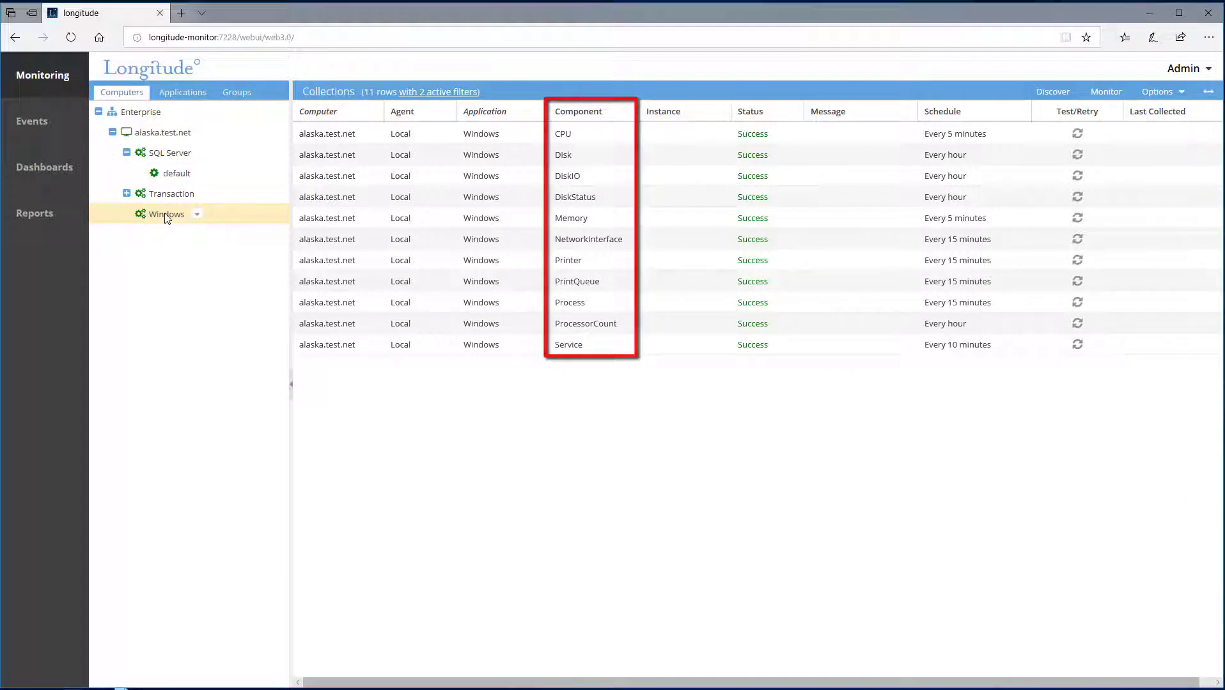
{"action": "left_click", "coordinate": [174, 175]}
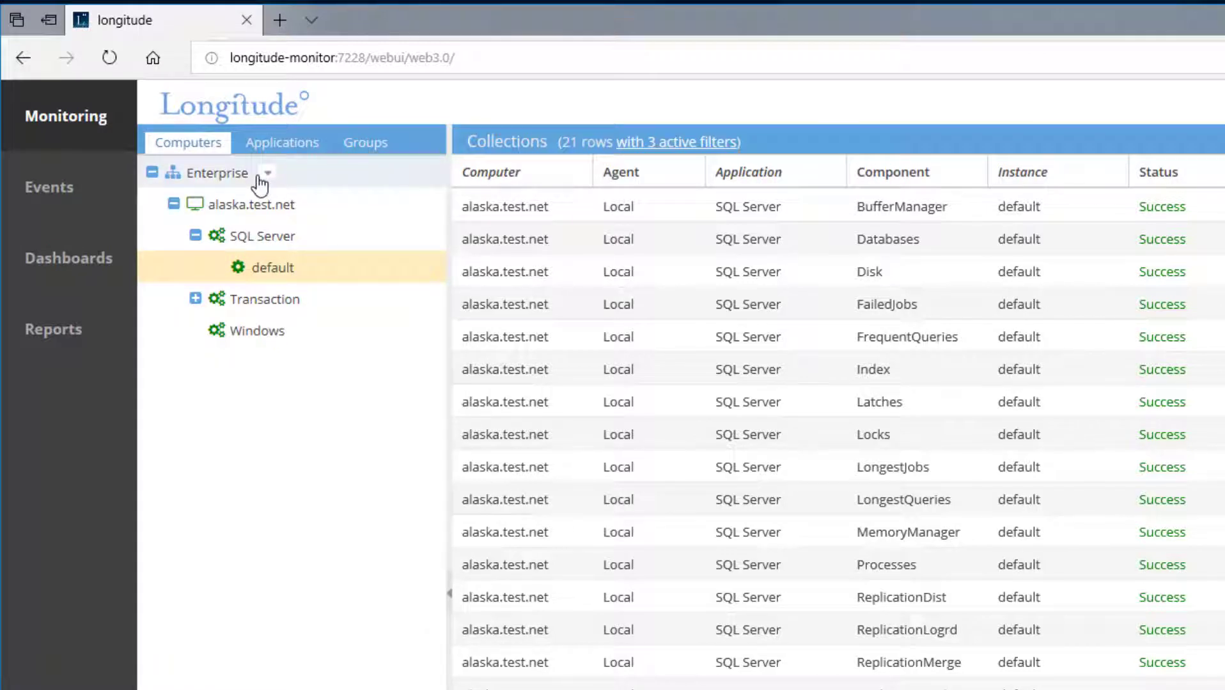
{"action": "left_click", "coordinate": [269, 175]}
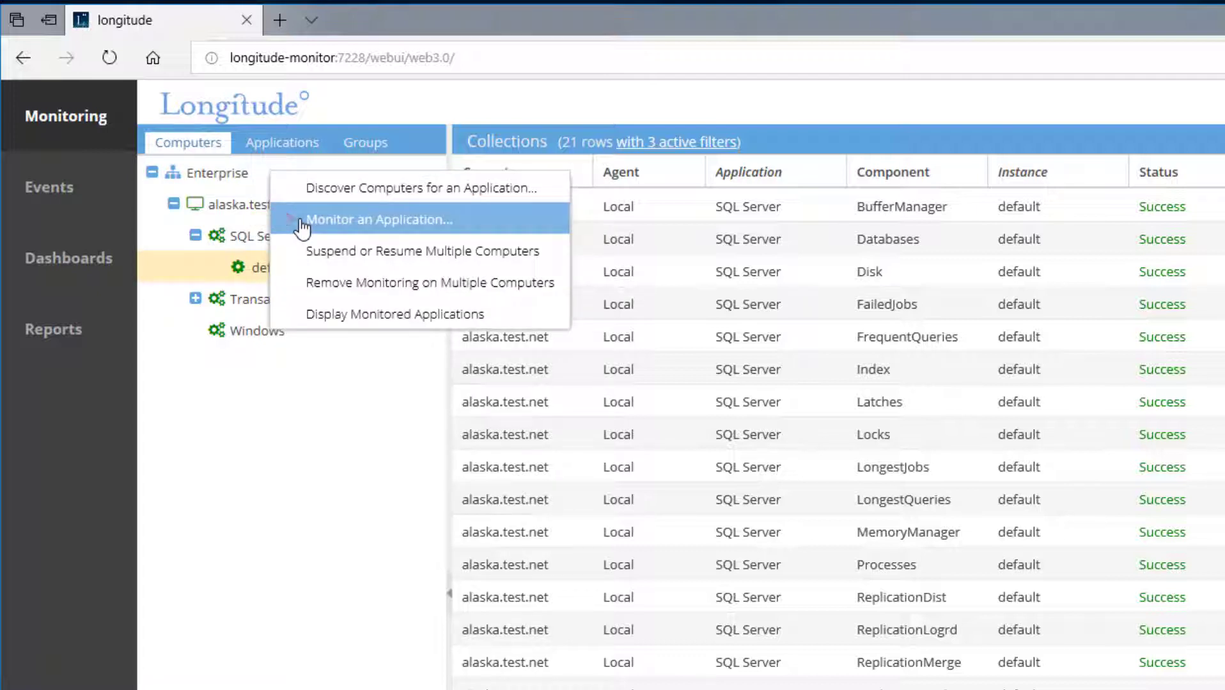
{"action": "left_click", "coordinate": [269, 459]}
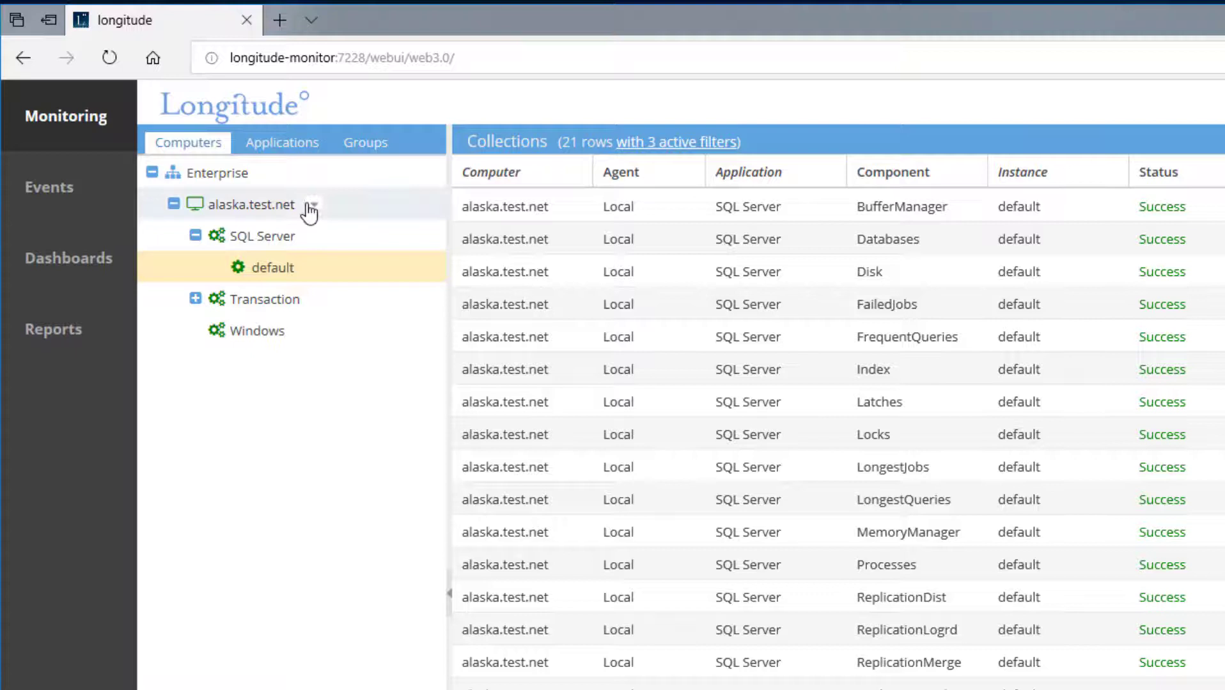
{"action": "left_click", "coordinate": [310, 206]}
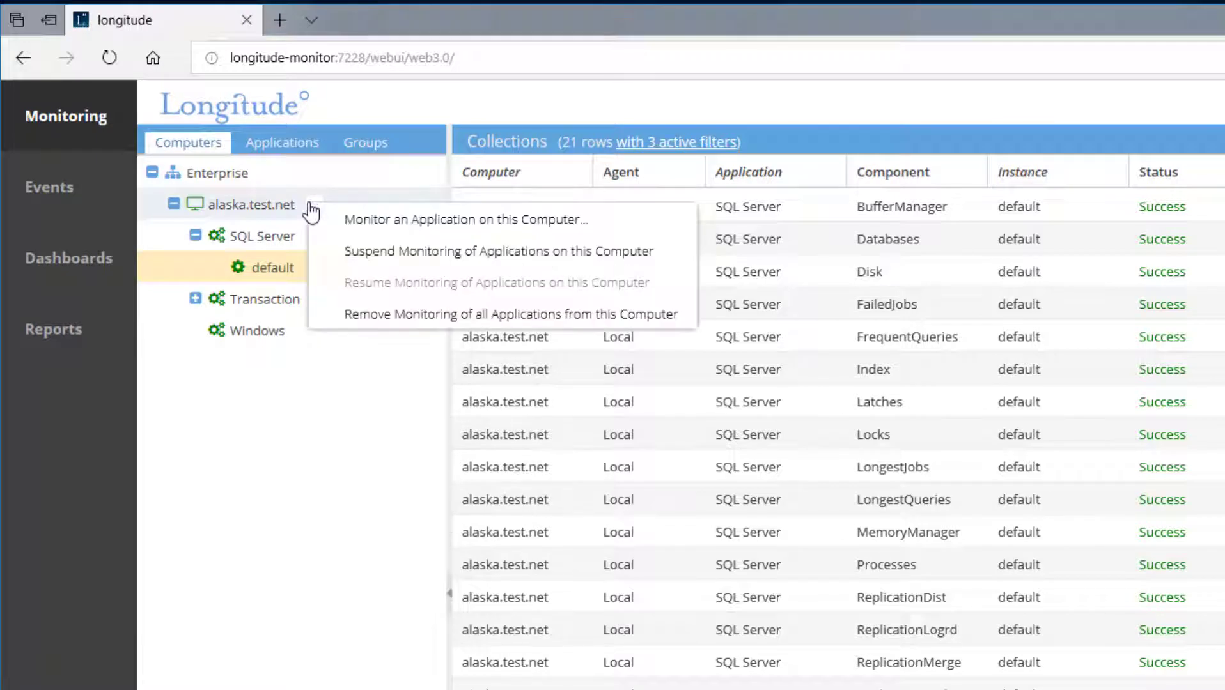
{"action": "left_click", "coordinate": [340, 229]}
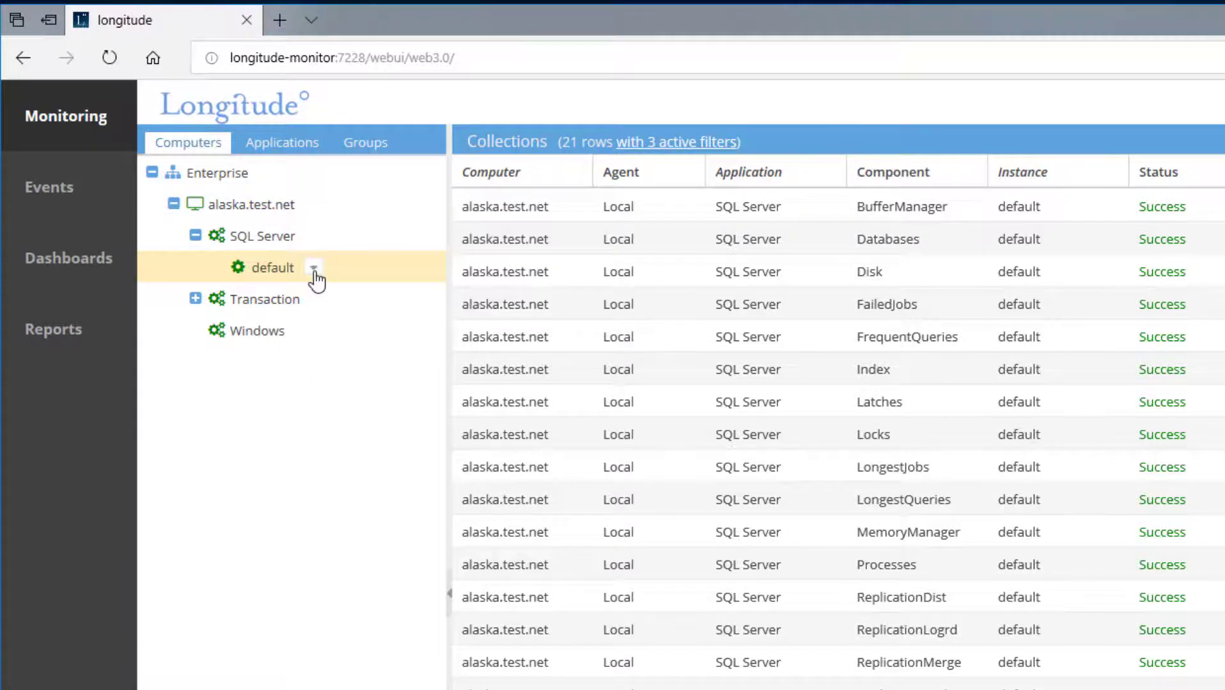
Step: Re-monitor the default SQL Server instance on alaska.test.net, keeping its existing monitoring settings
{"action": "left_click", "coordinate": [315, 274]}
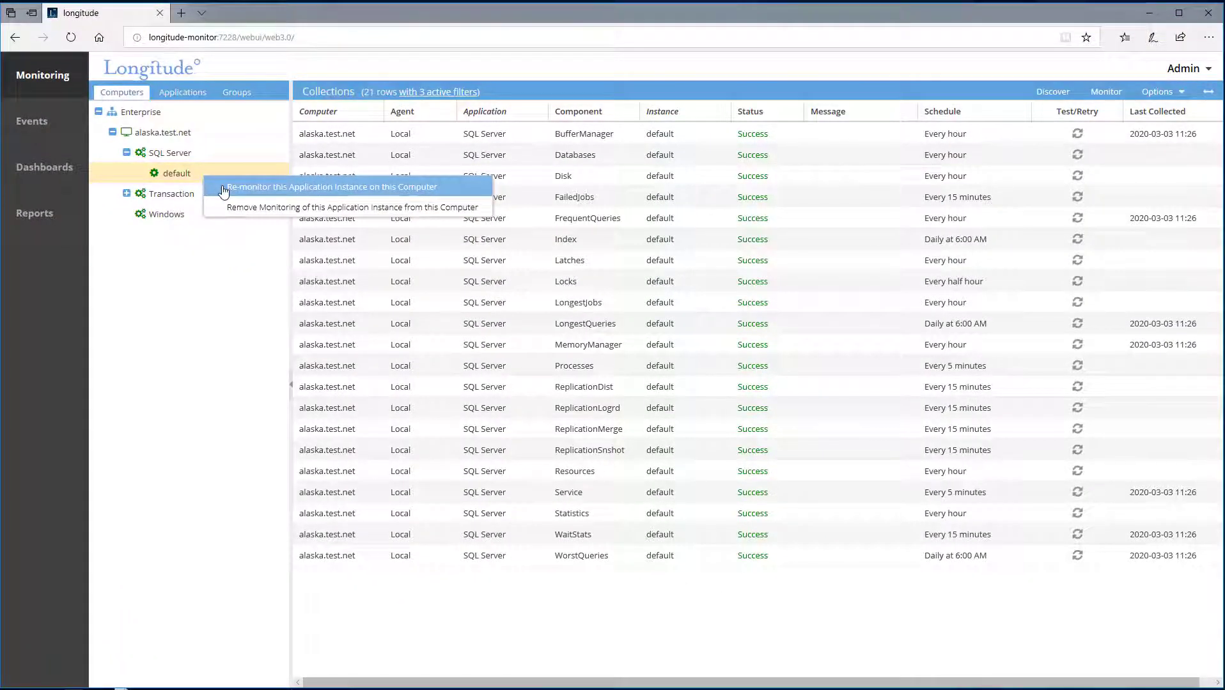
{"action": "left_click", "coordinate": [224, 190]}
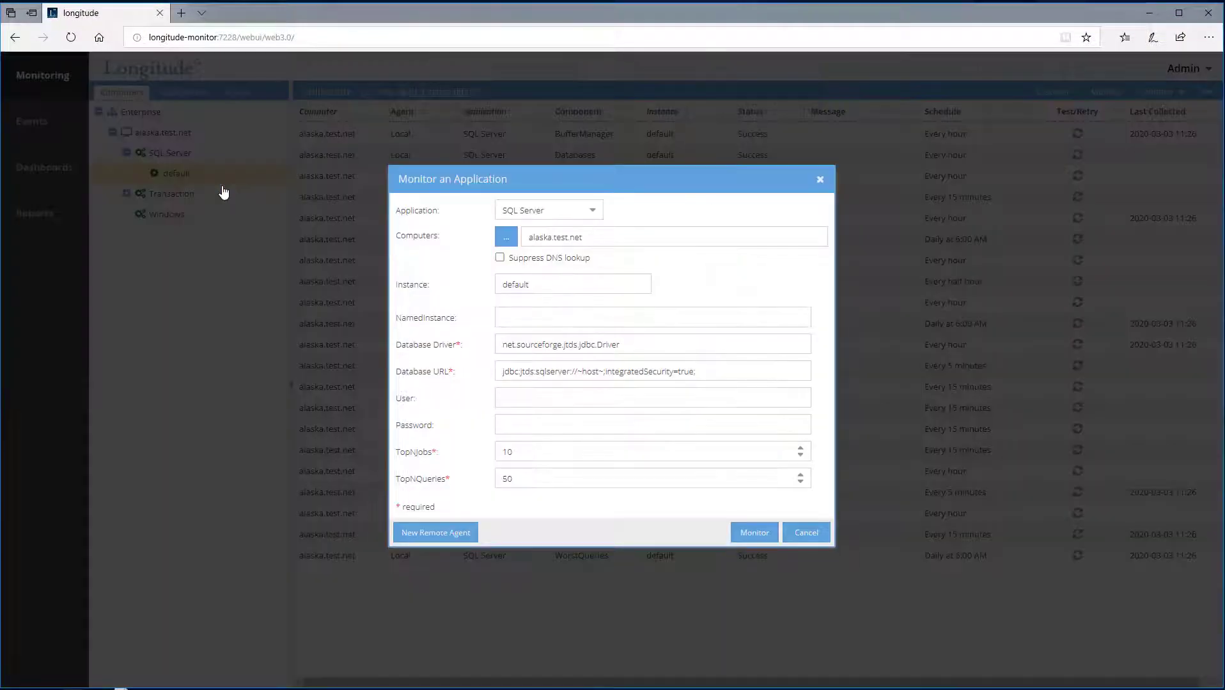
{"action": "left_click", "coordinate": [594, 214]}
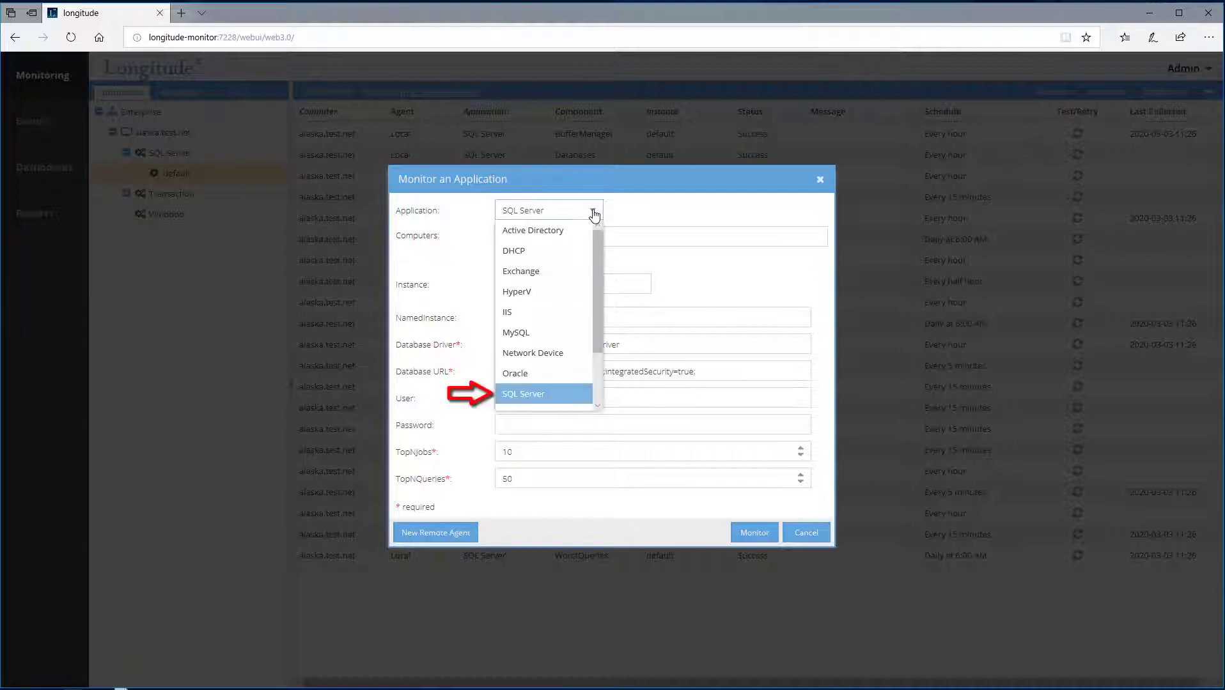
{"action": "left_click", "coordinate": [594, 214]}
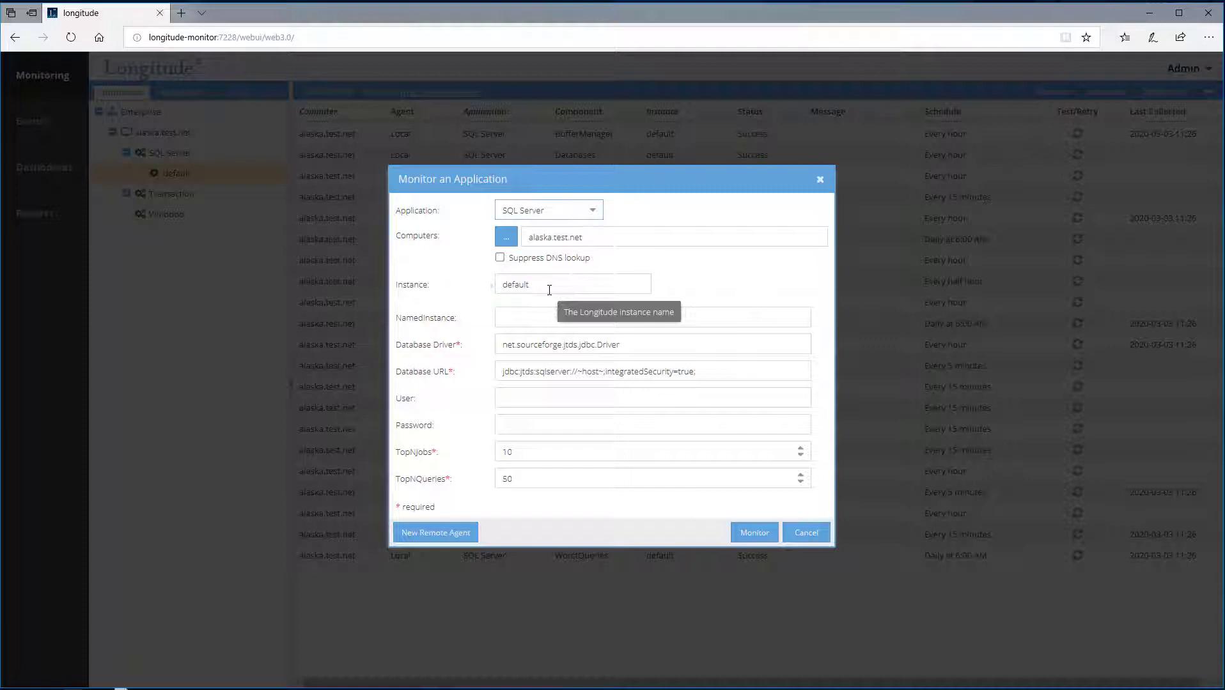
{"action": "left_click", "coordinate": [754, 534]}
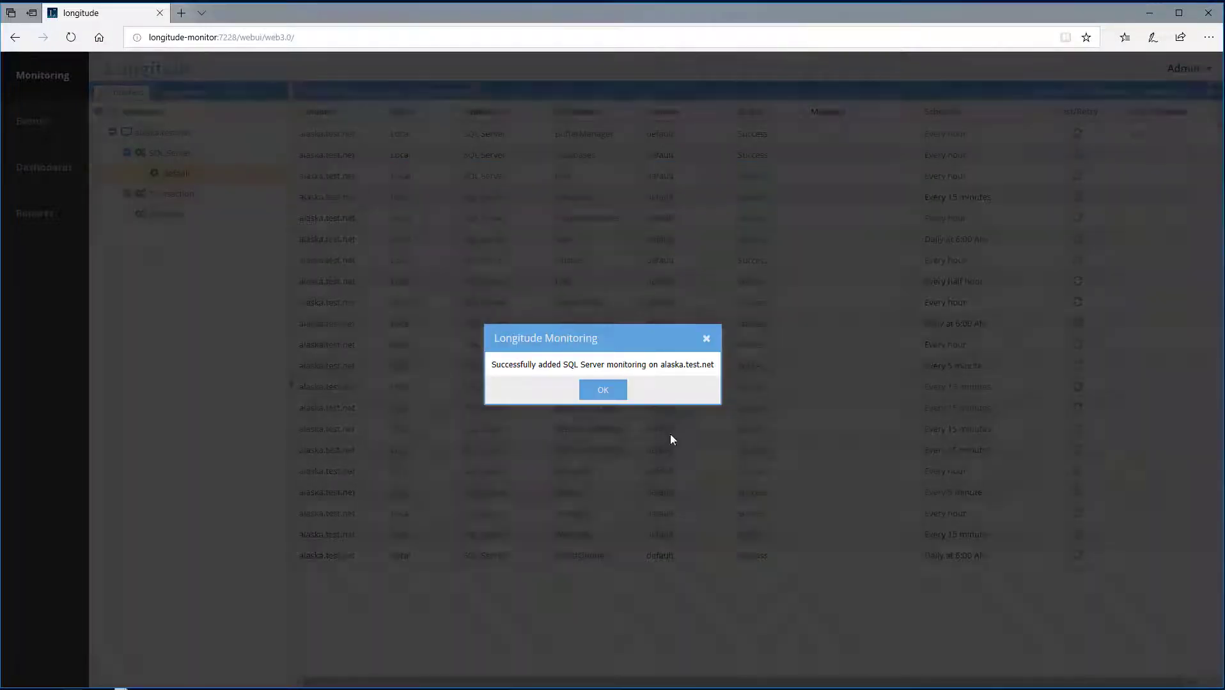
{"action": "left_click", "coordinate": [605, 391]}
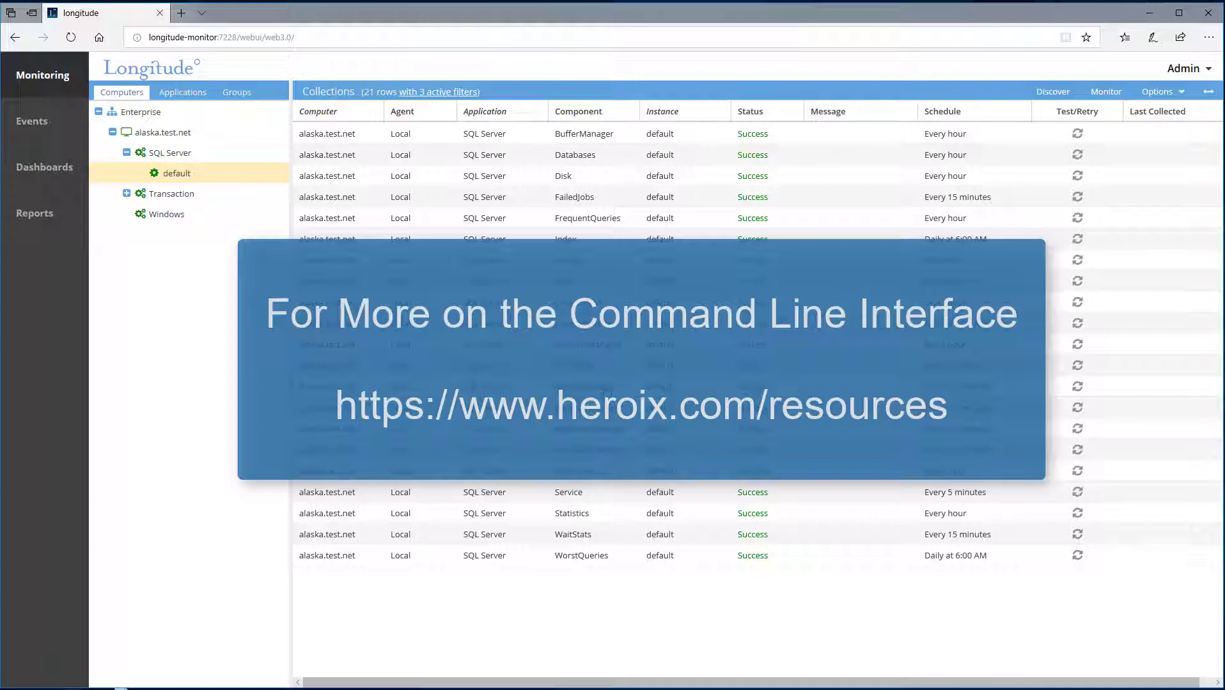
Step: Review the SQL query settings of the Monitor for Lazy Writes transaction, including its comparison operator and value, without saving
{"action": "left_click", "coordinate": [126, 194]}
{"action": "left_click", "coordinate": [269, 217]}
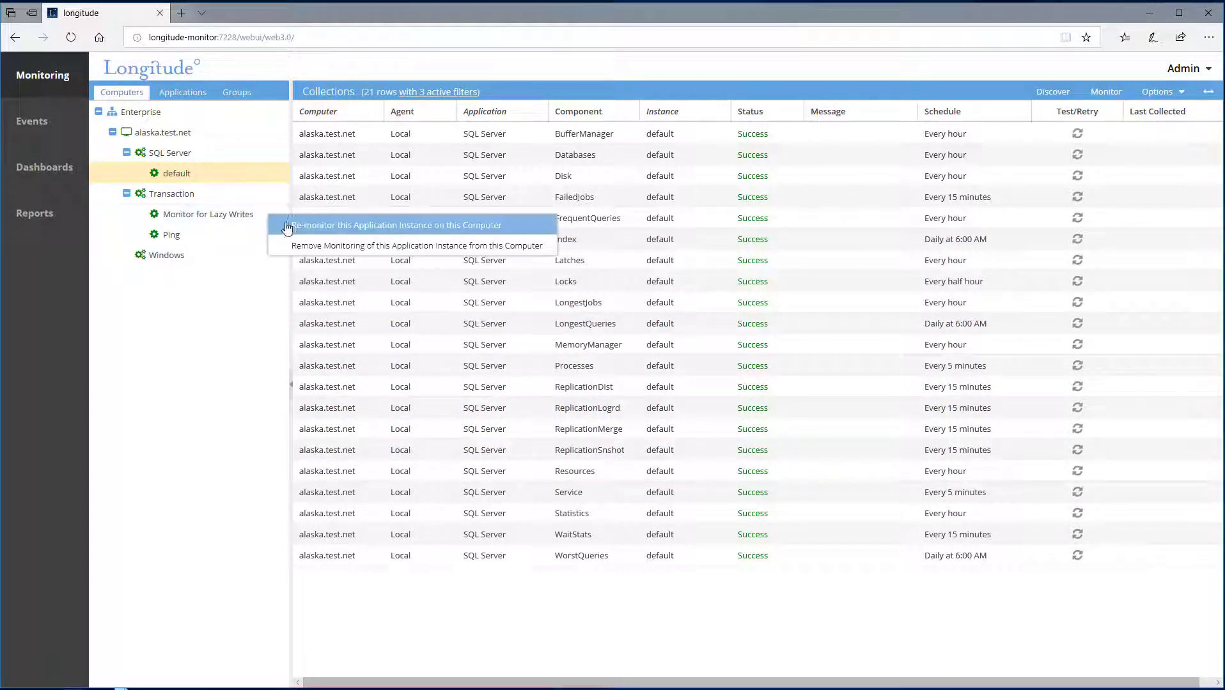
{"action": "left_click", "coordinate": [287, 226]}
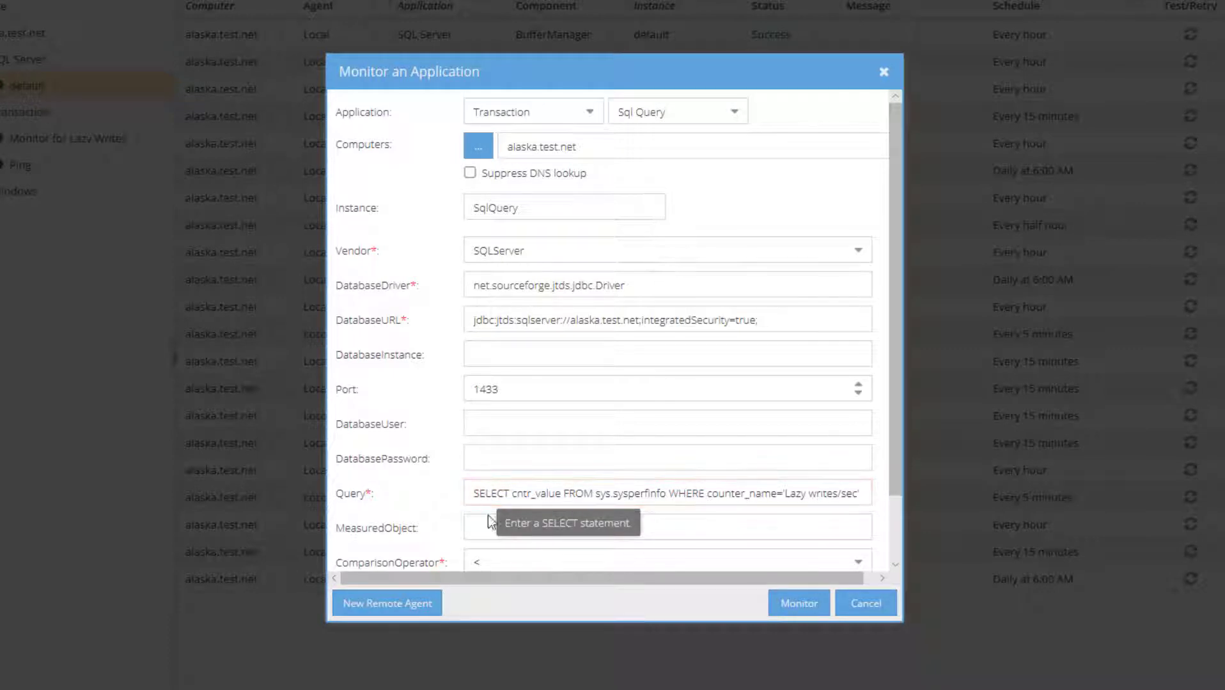
{"action": "scroll", "coordinate": [635, 487], "scroll_direction": "down", "scroll_amount": 2}
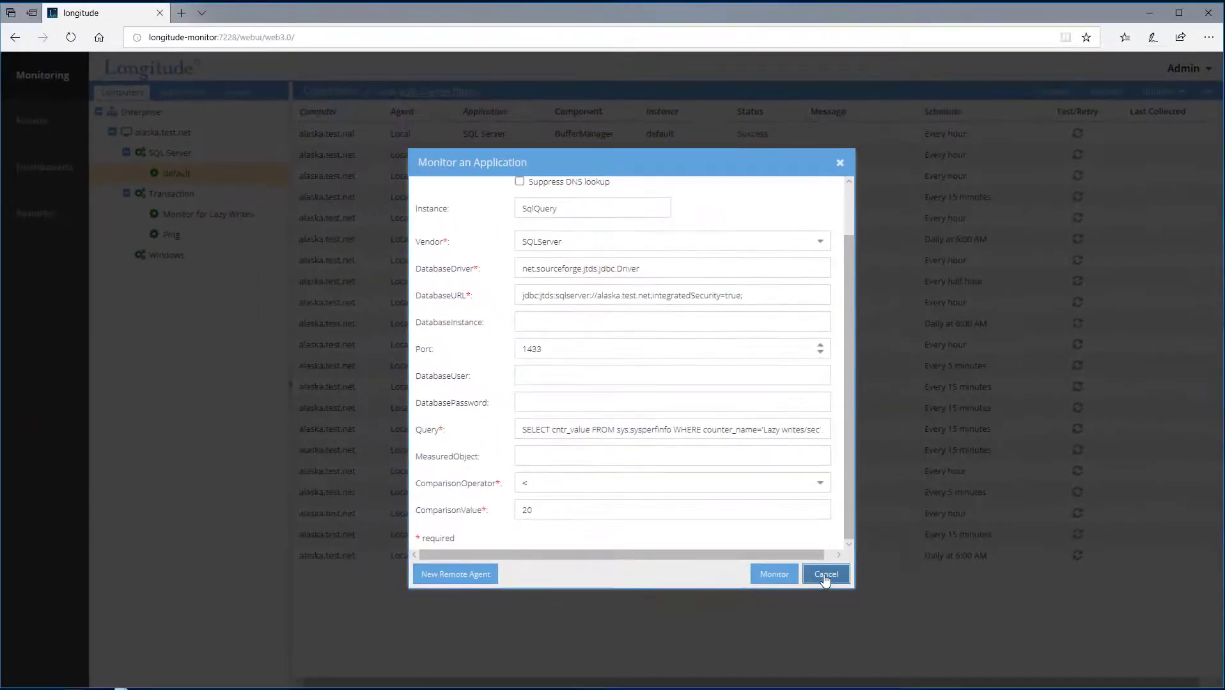
{"action": "left_click", "coordinate": [825, 575]}
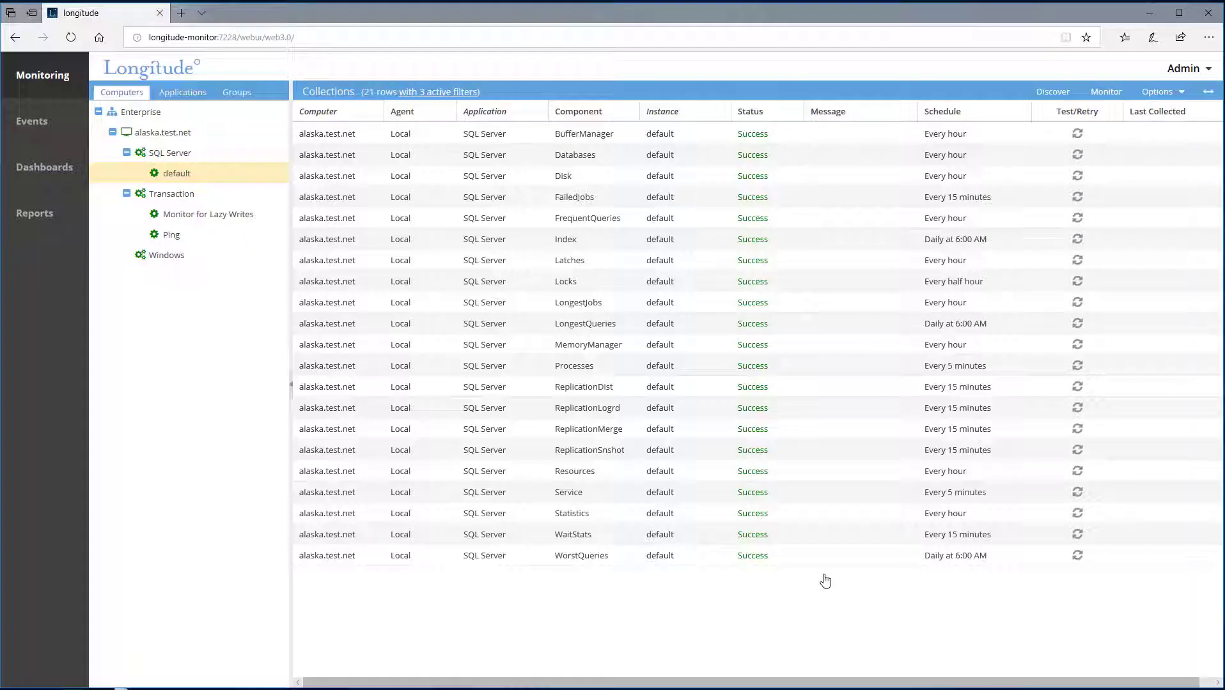
Step: Inspect the threshold settings behind the Too Many User Connections event for the default instance in the event list
{"action": "left_click", "coordinate": [37, 128]}
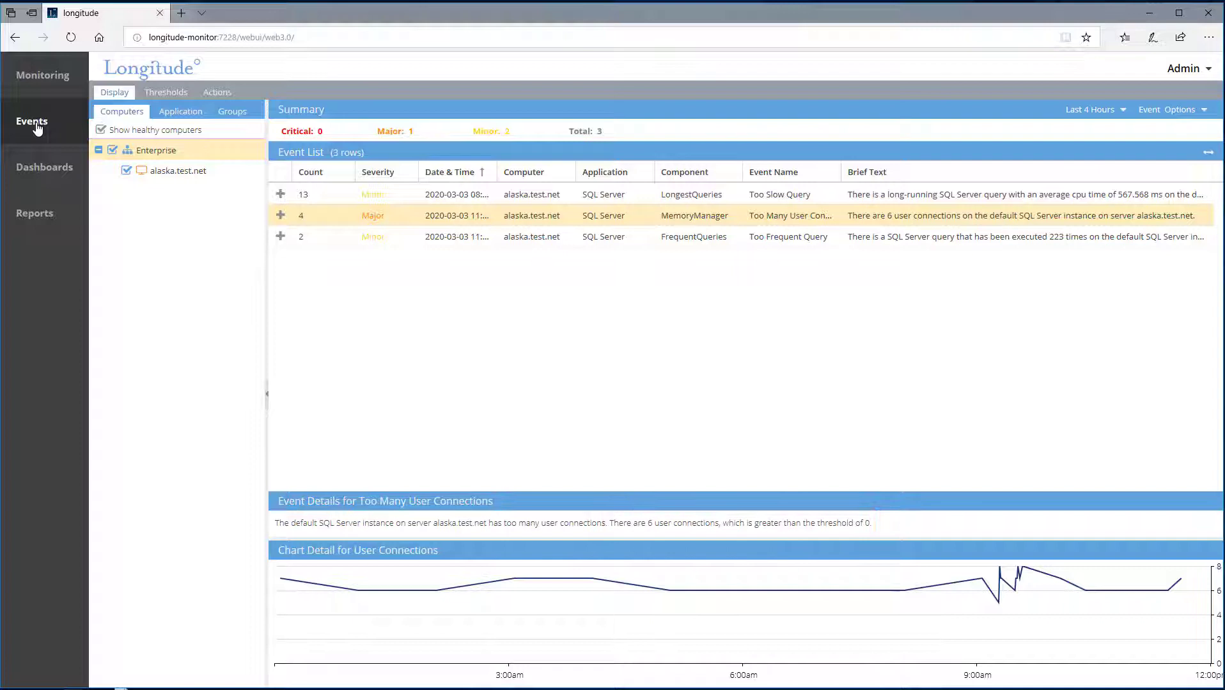
{"action": "right_click", "coordinate": [634, 222]}
{"action": "left_click", "coordinate": [642, 234]}
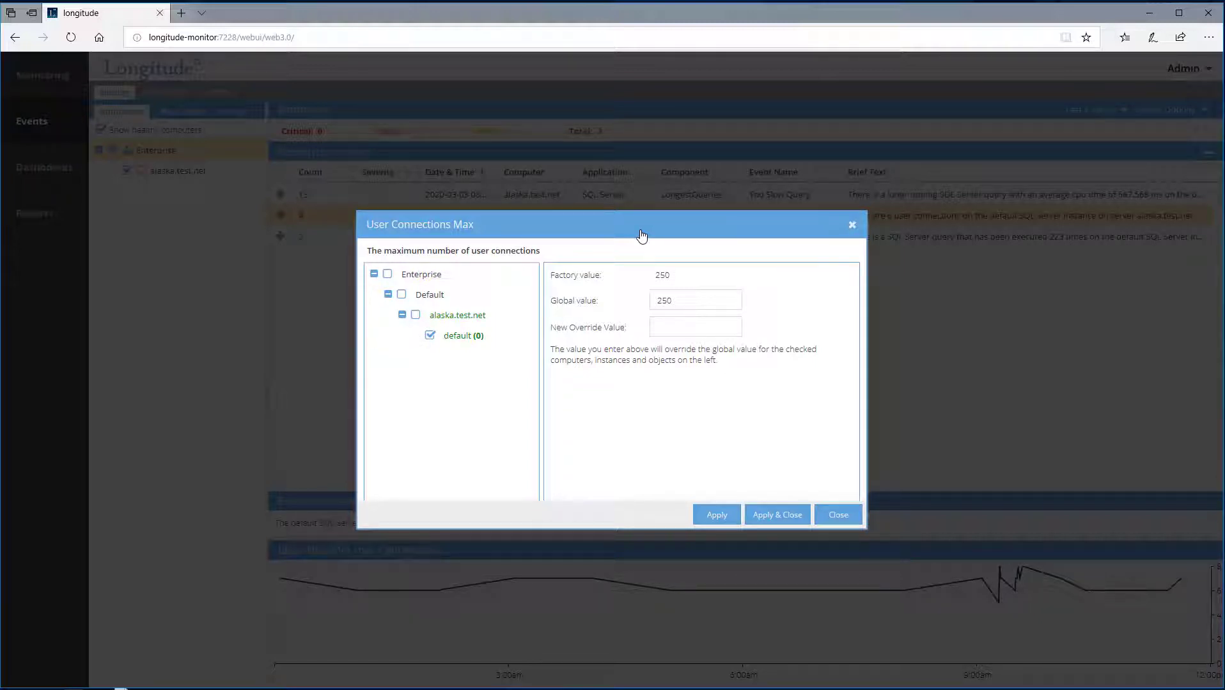
{"action": "left_click", "coordinate": [838, 516]}
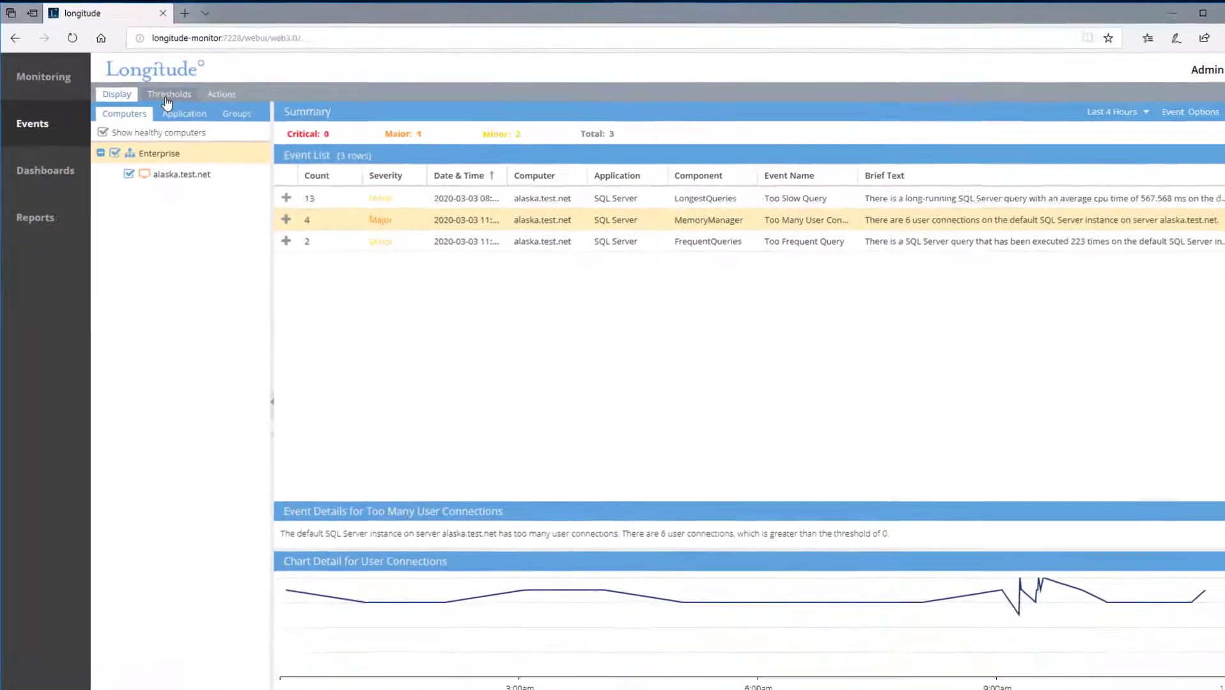
Step: Show the event thresholds and filter them by application to SQL Server only
{"action": "left_click", "coordinate": [225, 128]}
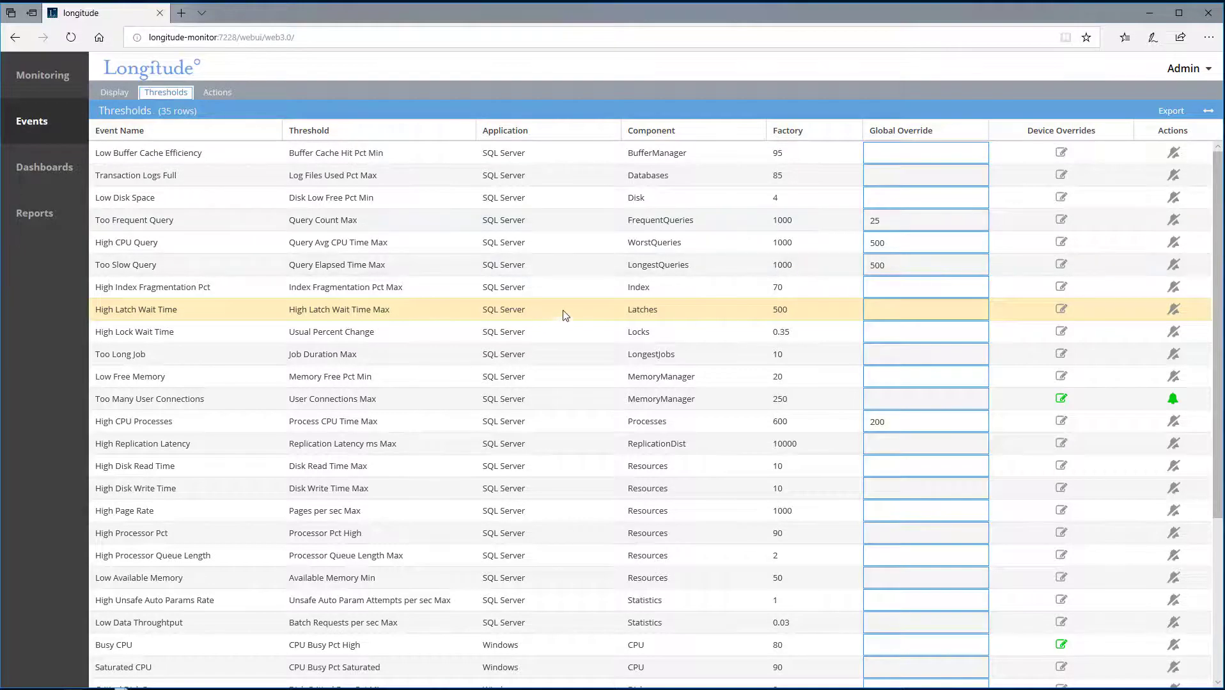
{"action": "scroll", "coordinate": [565, 319], "scroll_direction": "down", "scroll_amount": 3}
{"action": "scroll", "coordinate": [569, 328], "scroll_direction": "up", "scroll_amount": 3}
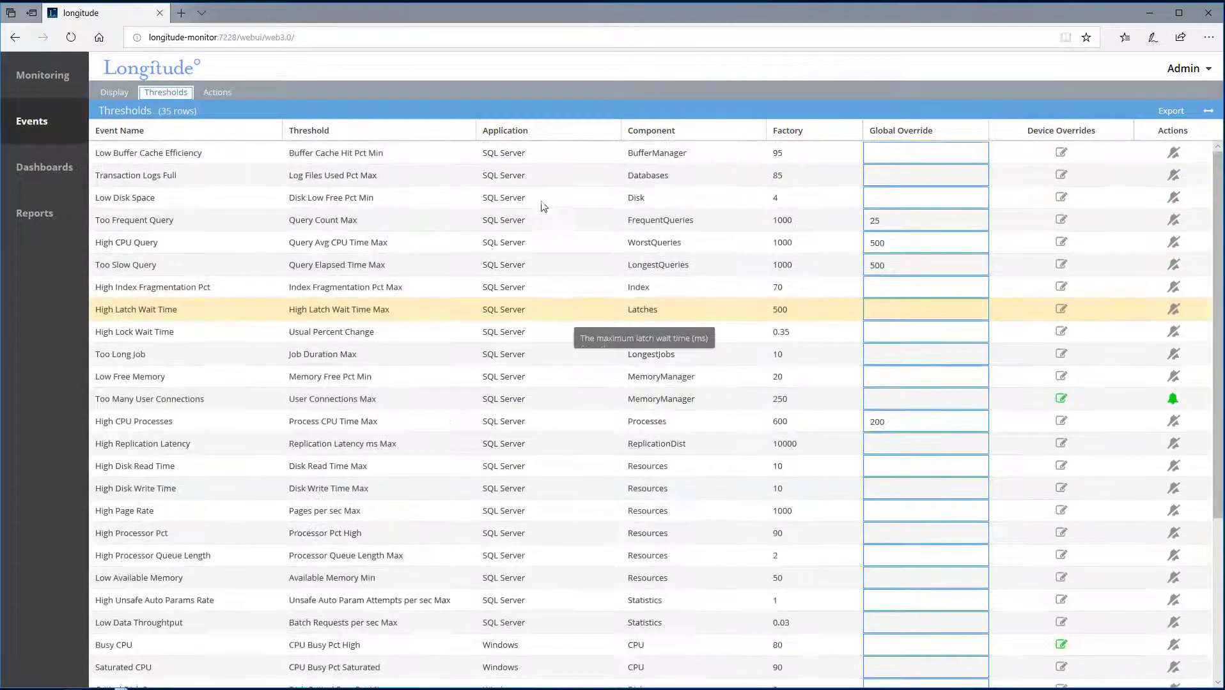
{"action": "left_click", "coordinate": [612, 130]}
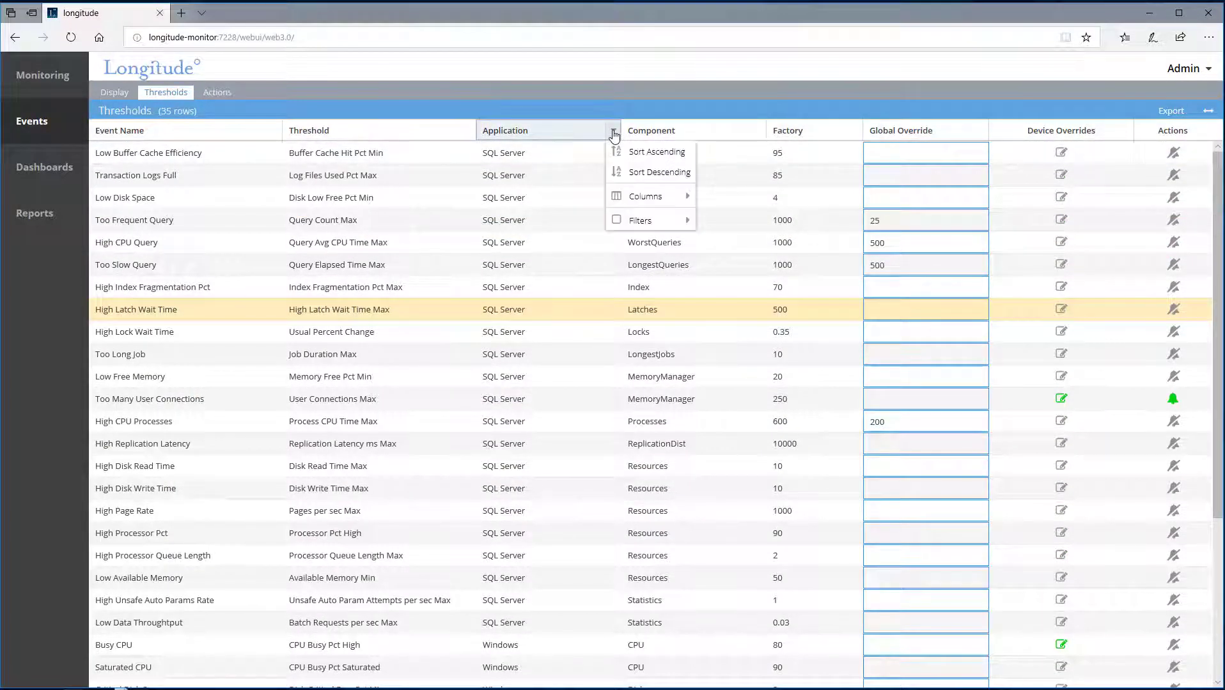
{"action": "mouse_move", "coordinate": [632, 227]}
{"action": "left_click", "coordinate": [710, 224]}
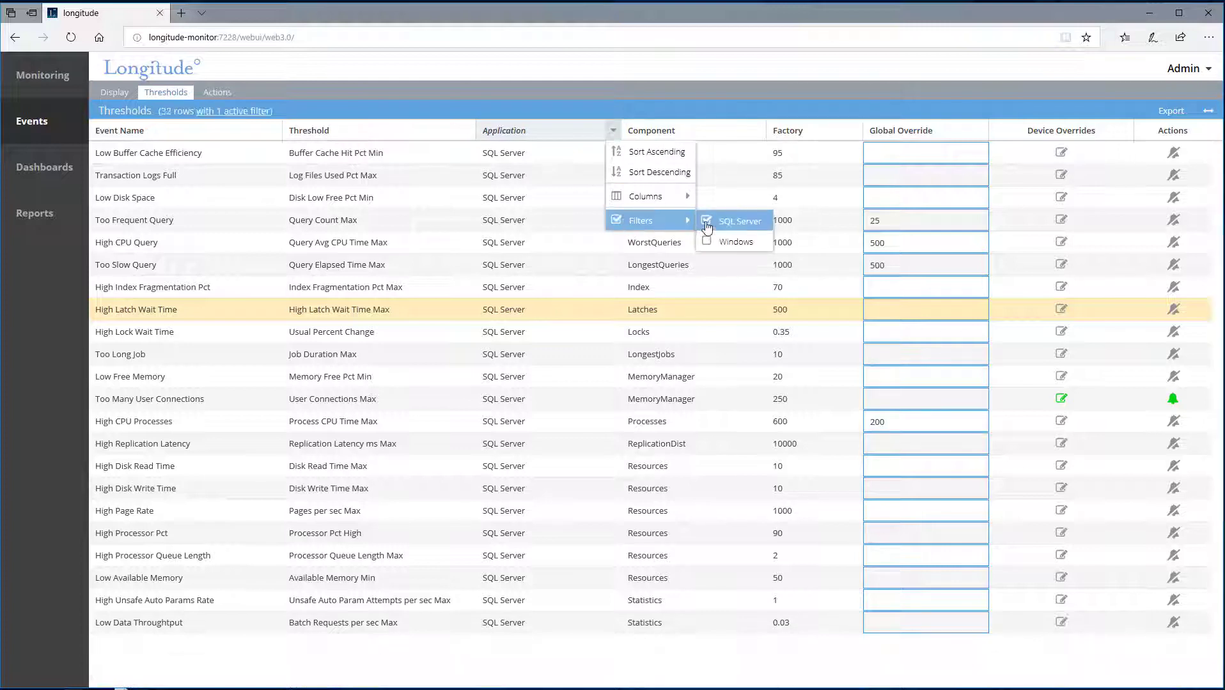
{"action": "left_click", "coordinate": [706, 652]}
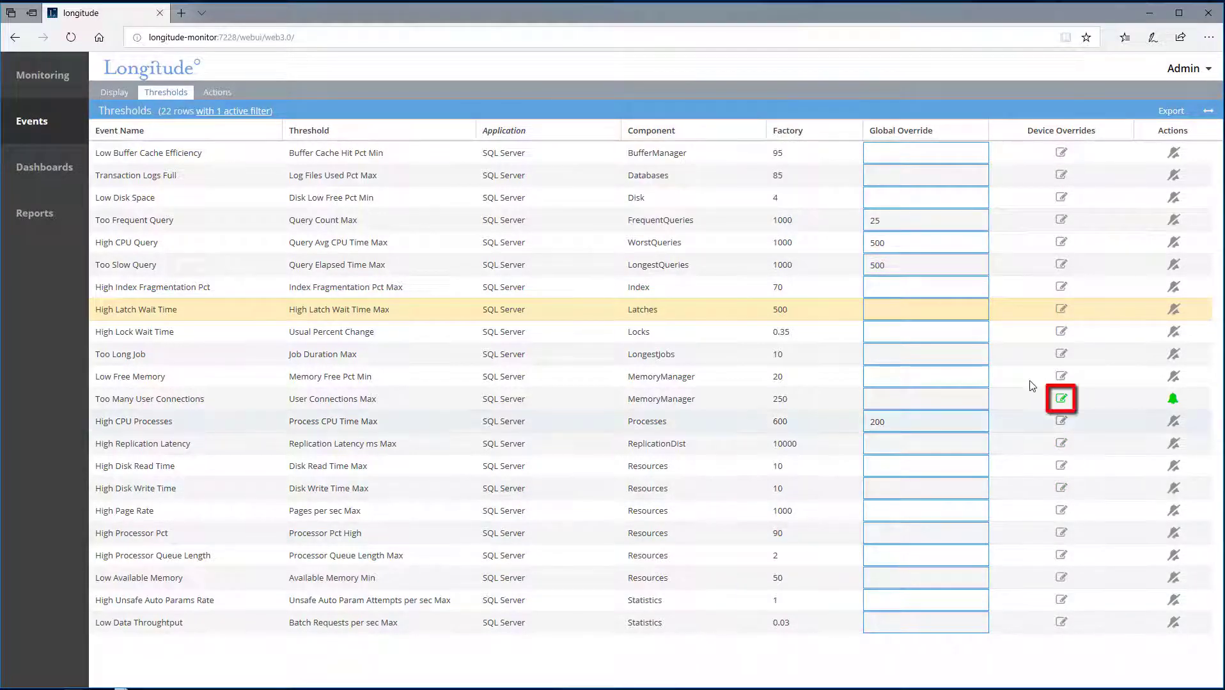
Step: Inspect the device overrides of the User Connections Max threshold for the instances on alaska.test.net
{"action": "left_click", "coordinate": [1062, 400]}
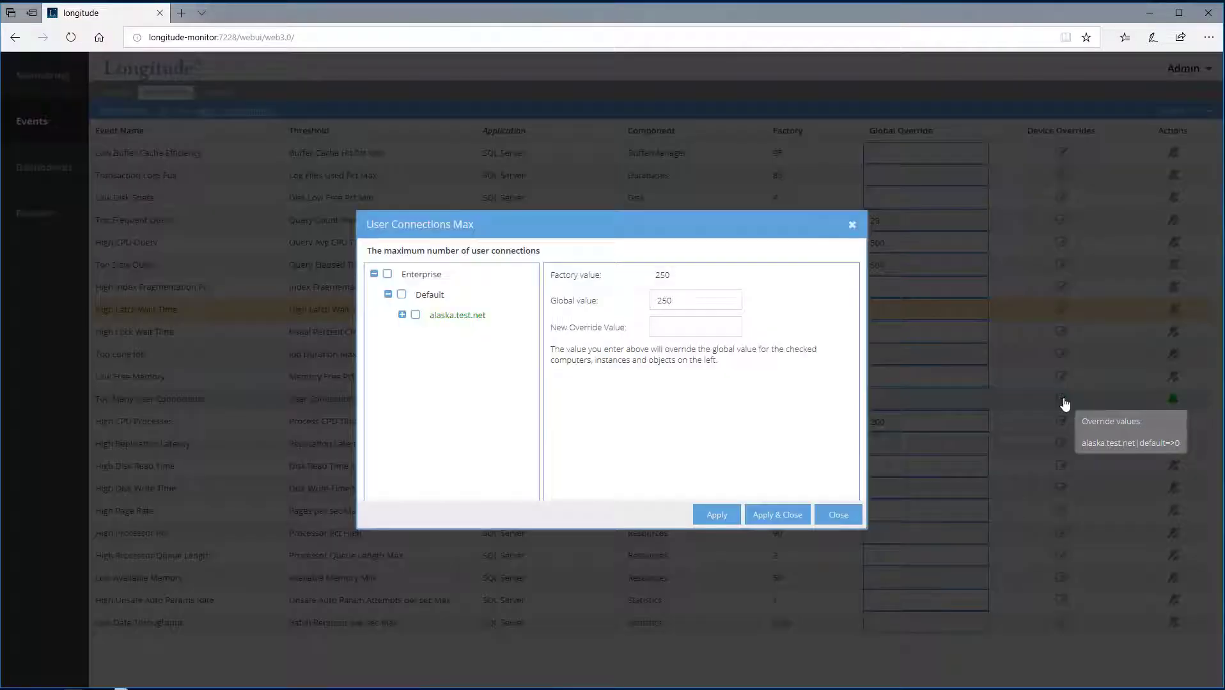
{"action": "left_click", "coordinate": [401, 315]}
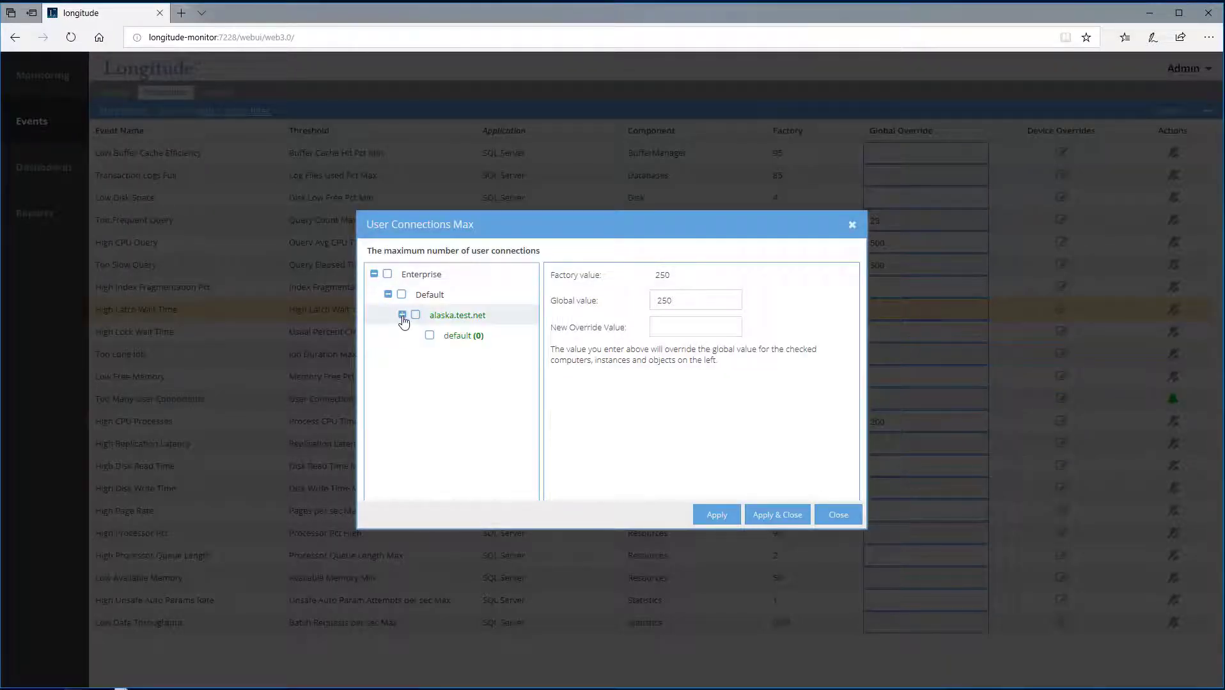
{"action": "left_click", "coordinate": [825, 515]}
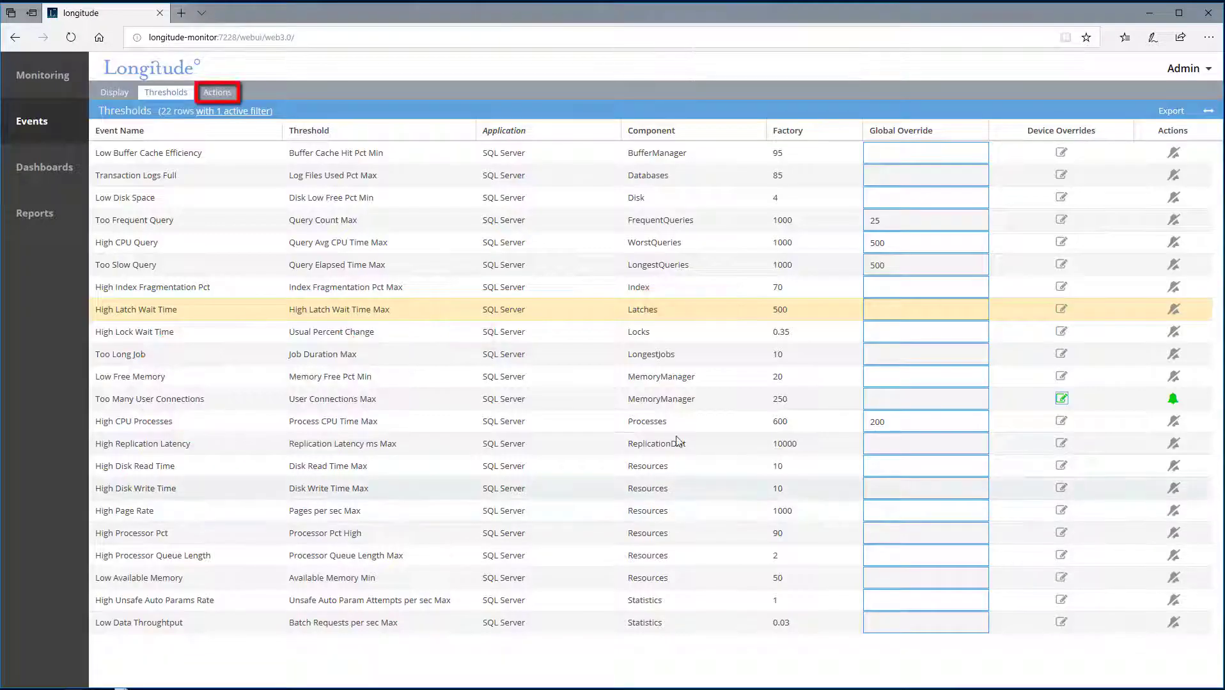
Step: Review the email action configured for the Blocked Processes event, leaving it without saving
{"action": "left_click", "coordinate": [218, 93]}
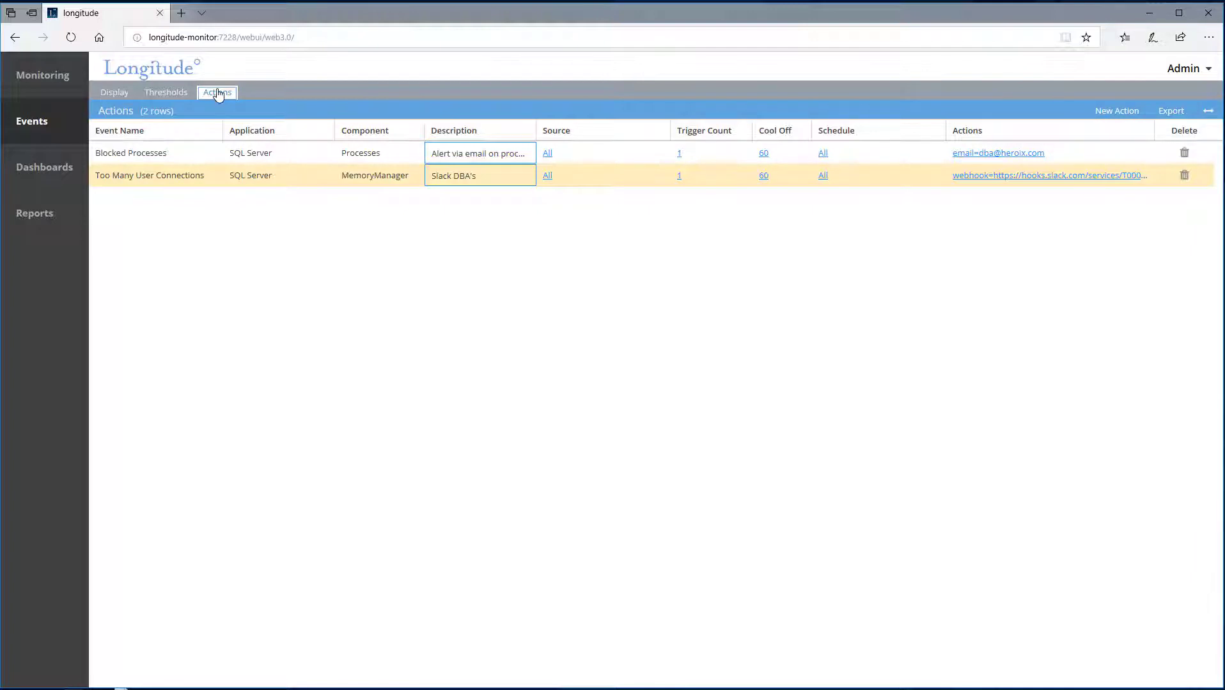
{"action": "left_click", "coordinate": [972, 154]}
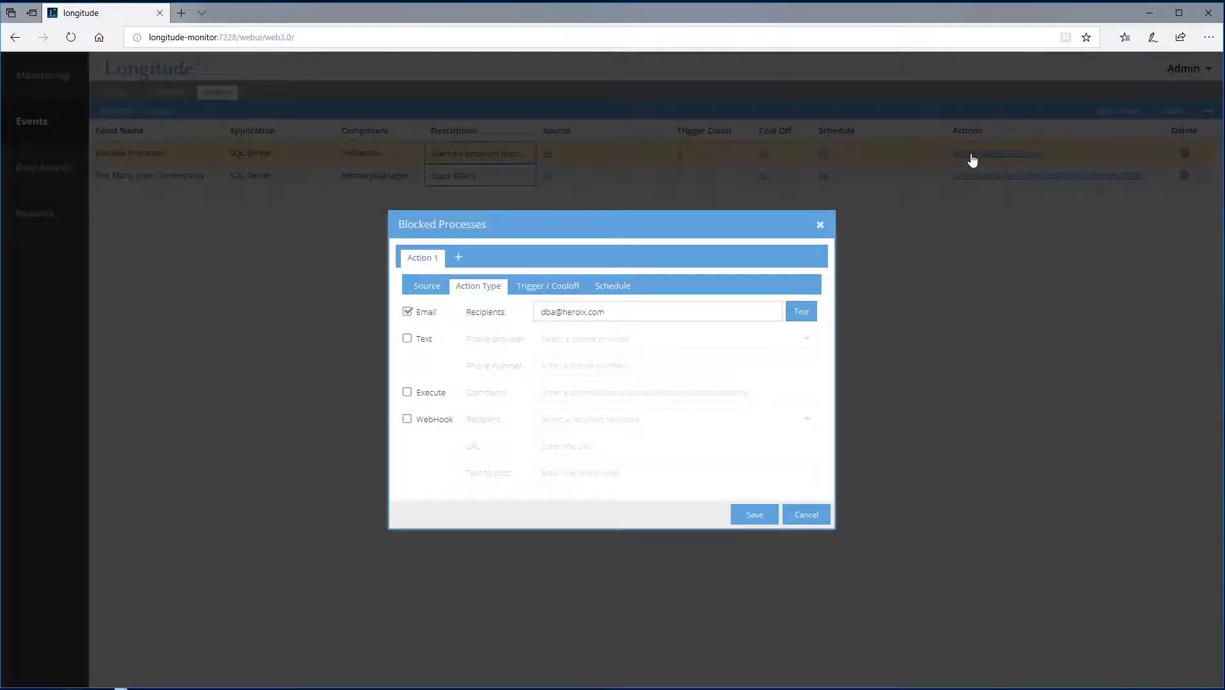
{"action": "left_click", "coordinate": [809, 519]}
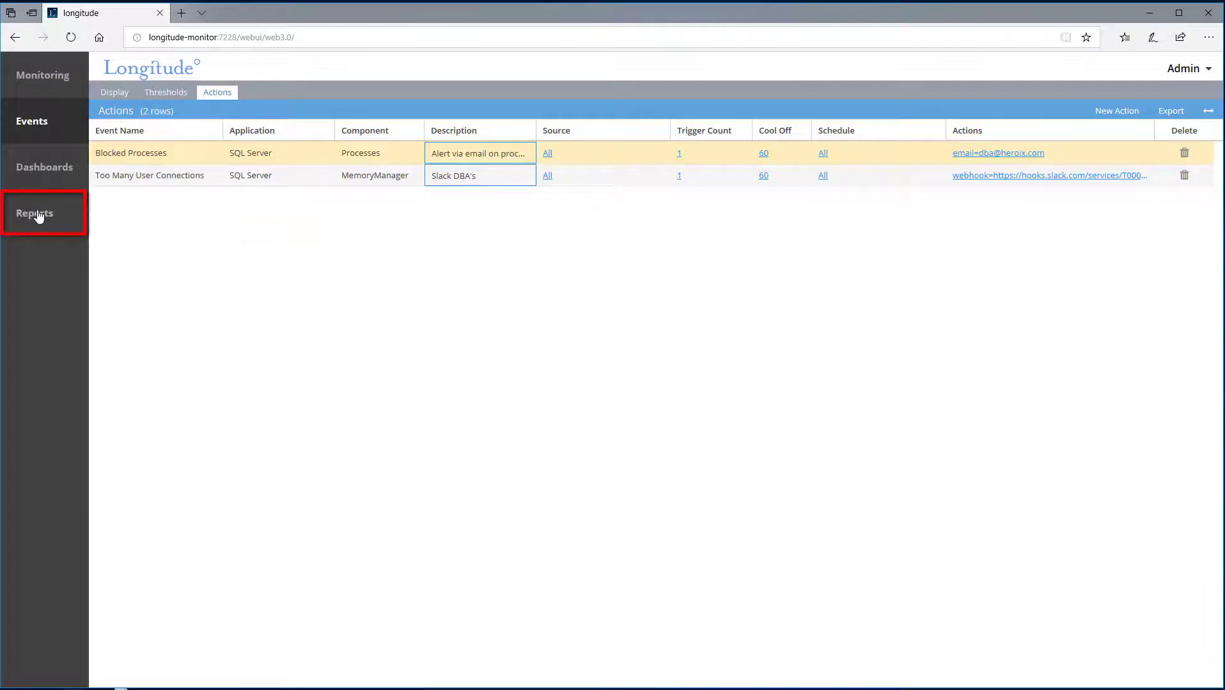
Step: Display the Most Frequent Queries report for the default SQL Server instance on alaska.test.net
{"action": "left_click", "coordinate": [45, 217]}
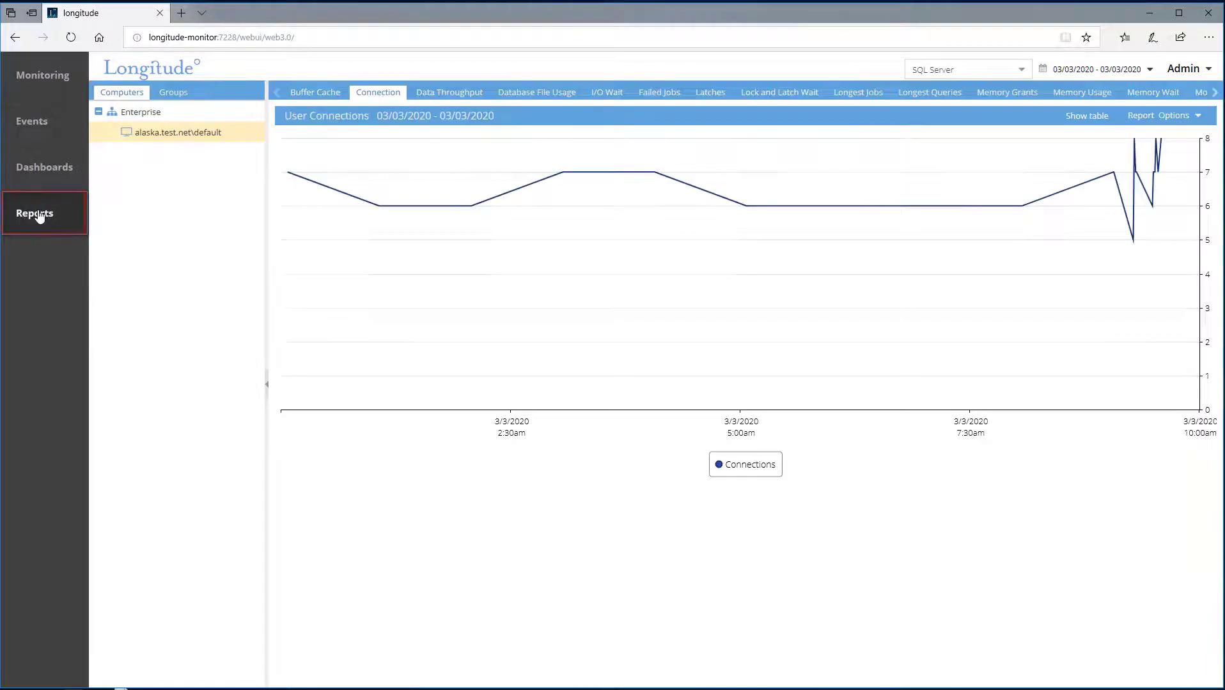
{"action": "left_click", "coordinate": [1213, 92]}
{"action": "left_click_drag", "start_coordinate": [1210, 94], "coordinate": [1210, 94]}
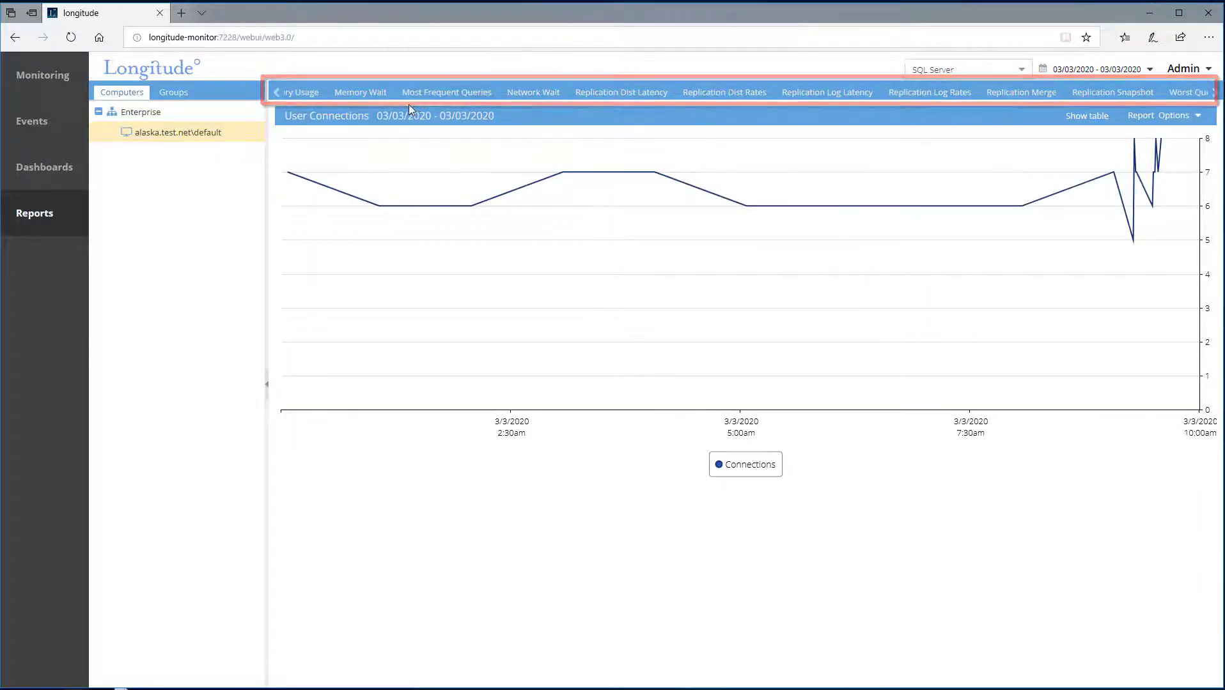
{"action": "left_click", "coordinate": [429, 95]}
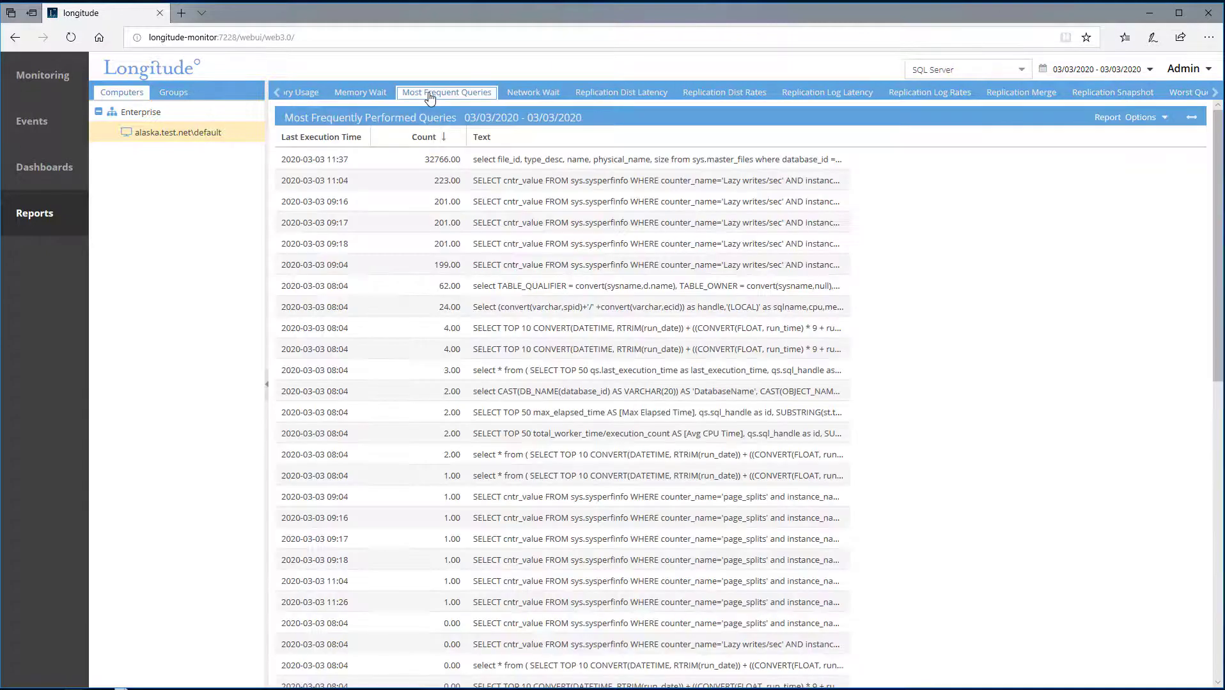
Step: Display the Connection report for the default SQL Server instance and inspect its date range choices, leaving the period as is
{"action": "left_click", "coordinate": [275, 95]}
{"action": "left_click_drag", "start_coordinate": [275, 96], "coordinate": [275, 96]}
{"action": "left_click", "coordinate": [396, 95]}
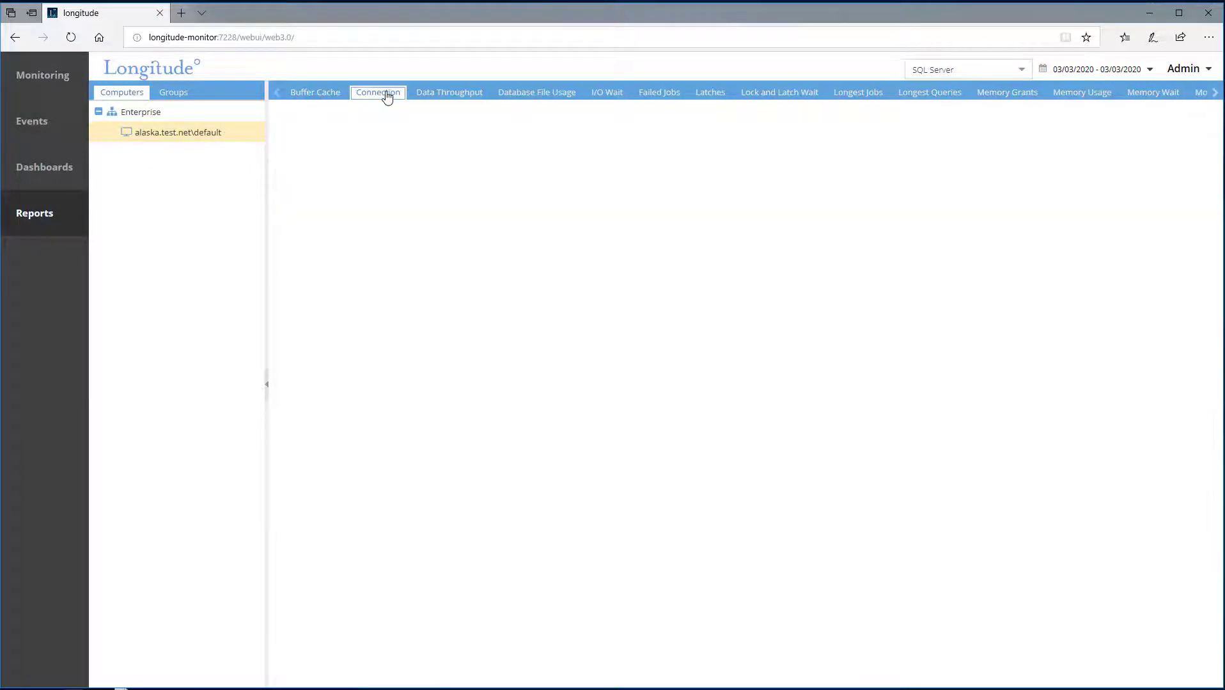
{"action": "left_click", "coordinate": [1148, 70]}
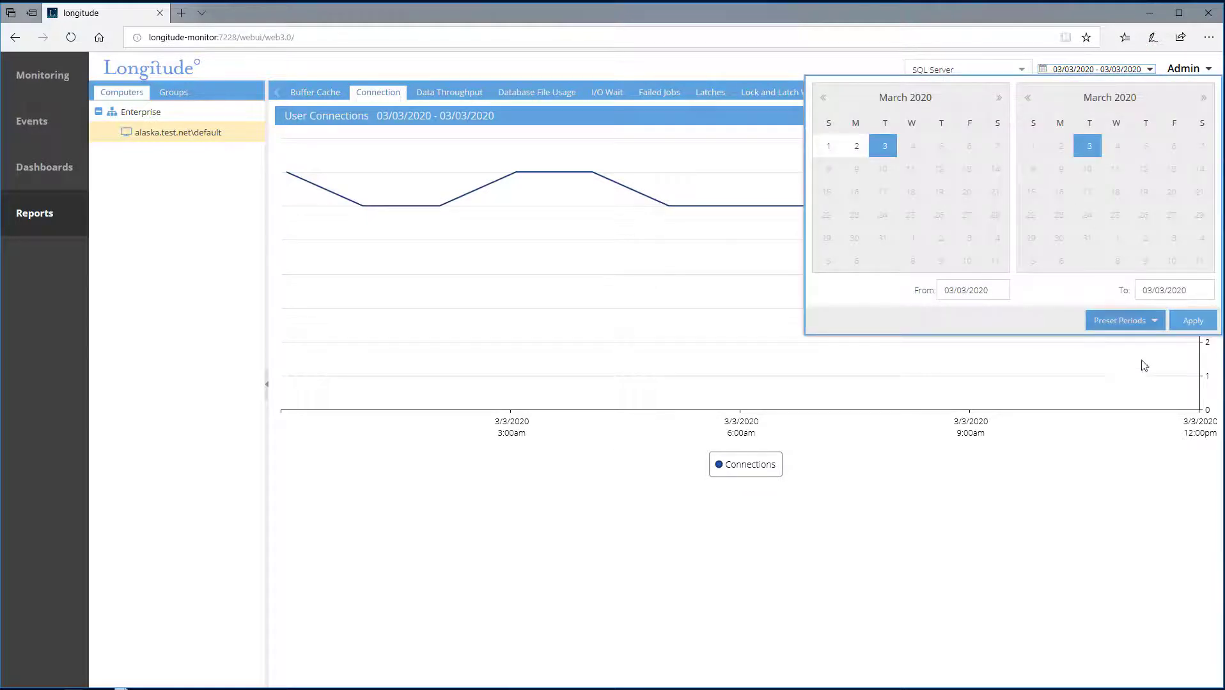
{"action": "left_click", "coordinate": [1146, 495]}
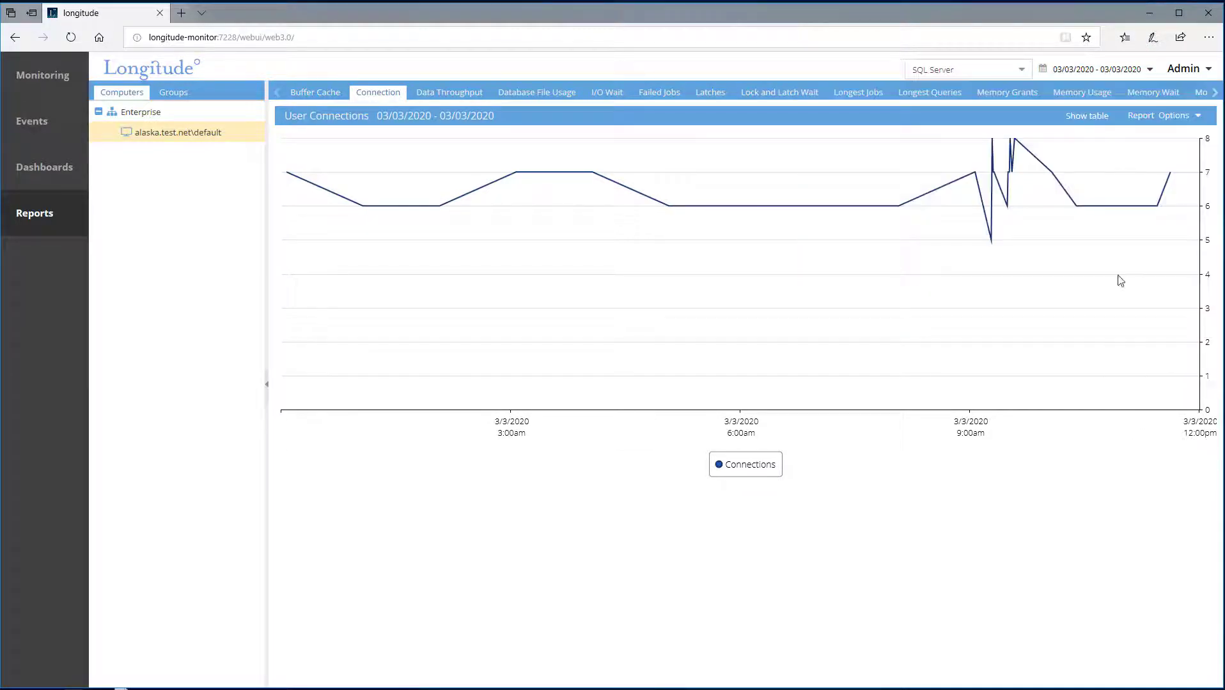
Step: Review the schedule, email and export options for scheduling the current Connection report, leaving without saving
{"action": "left_click", "coordinate": [1194, 117]}
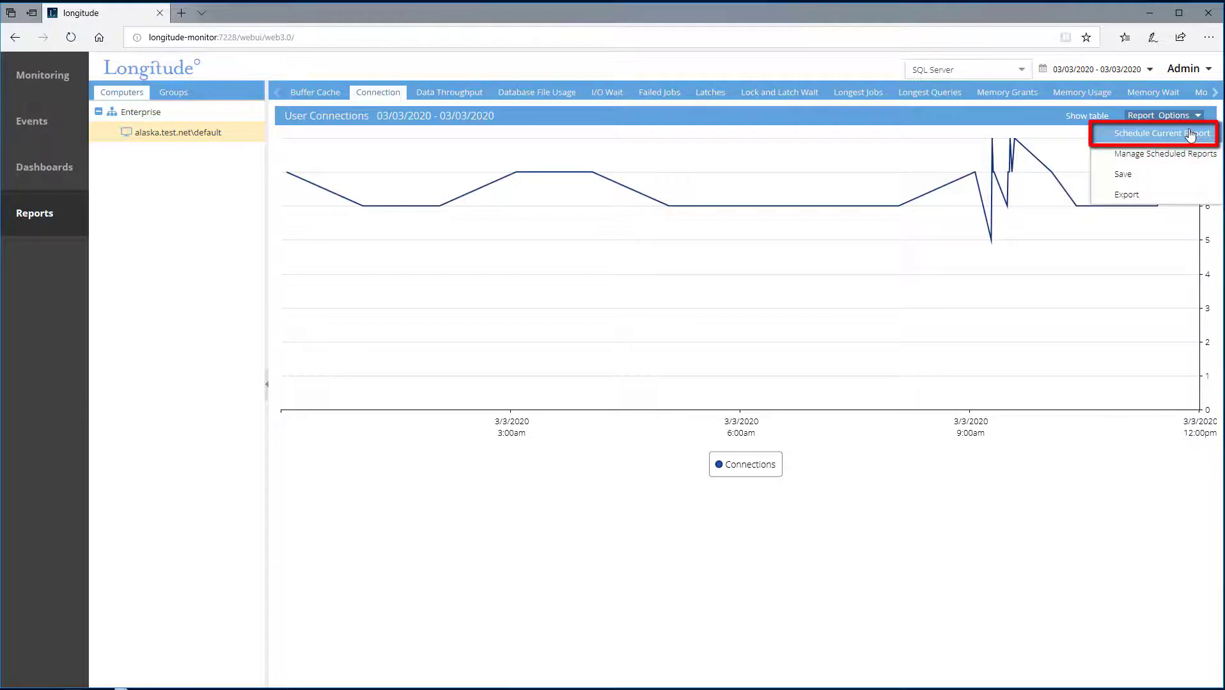
{"action": "left_click", "coordinate": [1190, 134]}
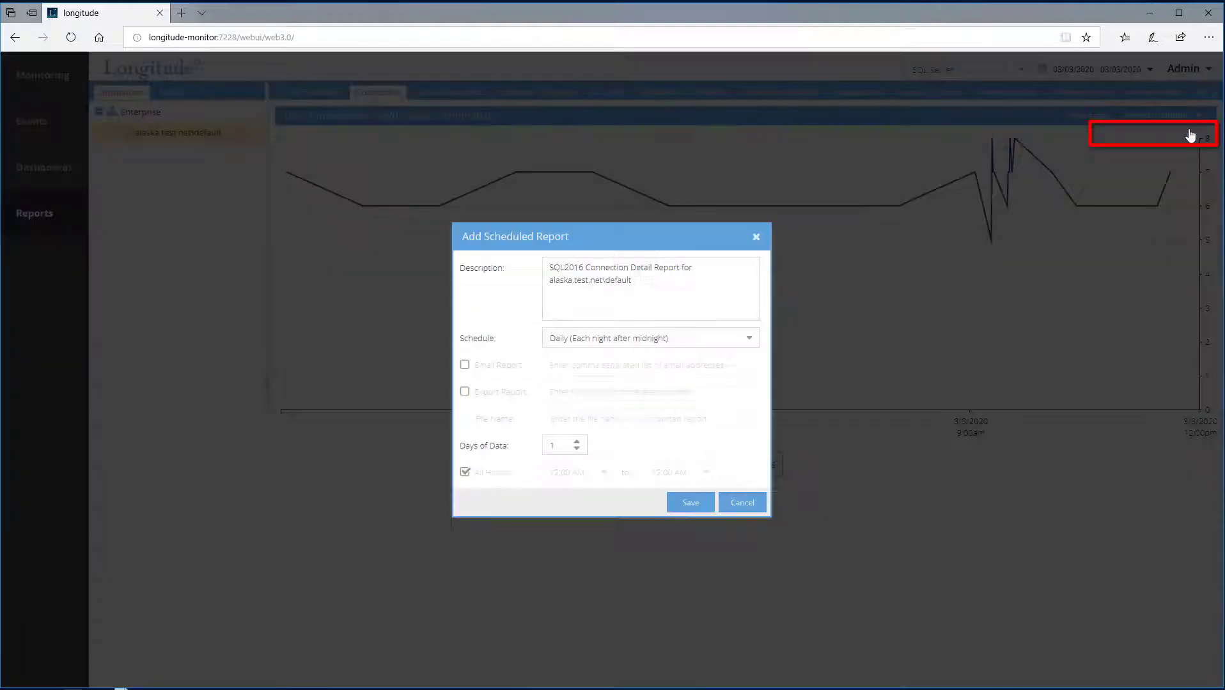
{"action": "left_click", "coordinate": [749, 340]}
{"action": "left_click", "coordinate": [750, 343]}
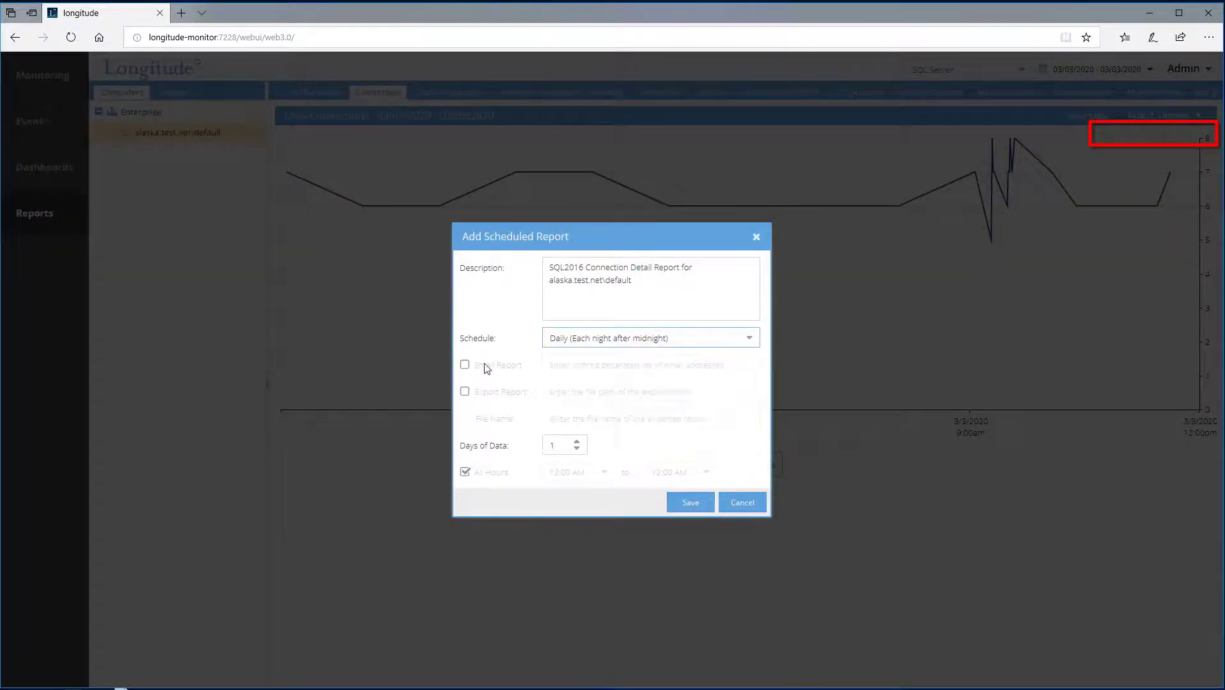
{"action": "left_click", "coordinate": [463, 366]}
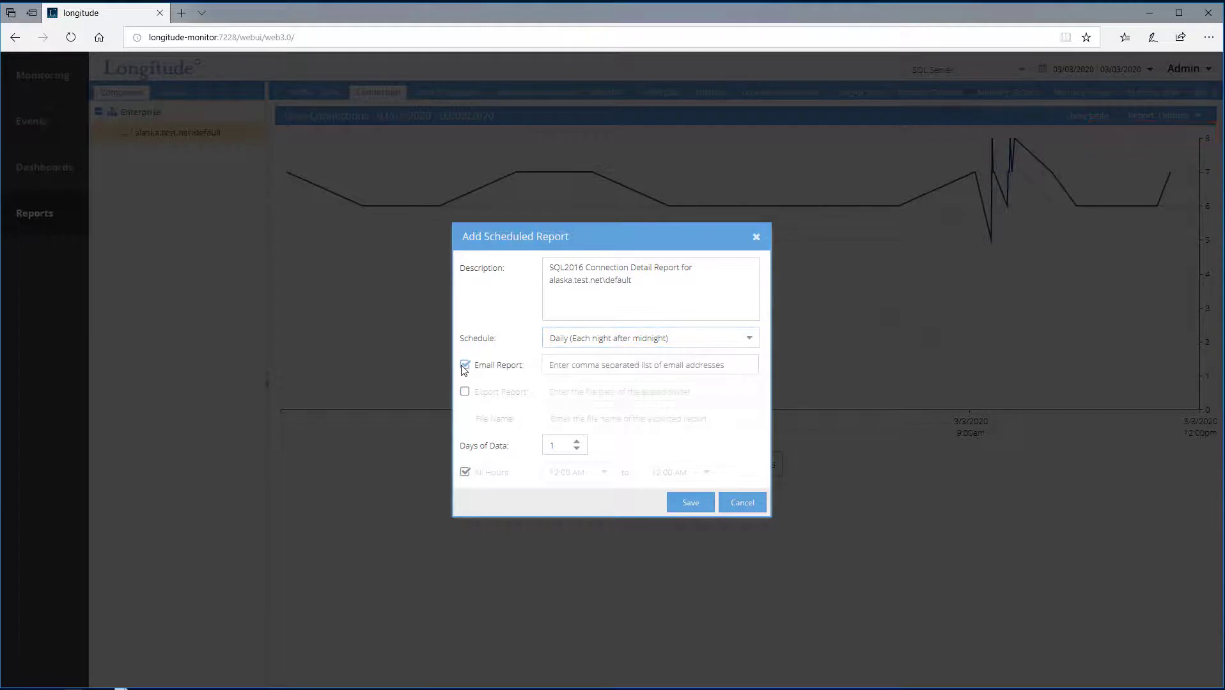
{"action": "left_click", "coordinate": [464, 366]}
{"action": "left_click", "coordinate": [465, 391]}
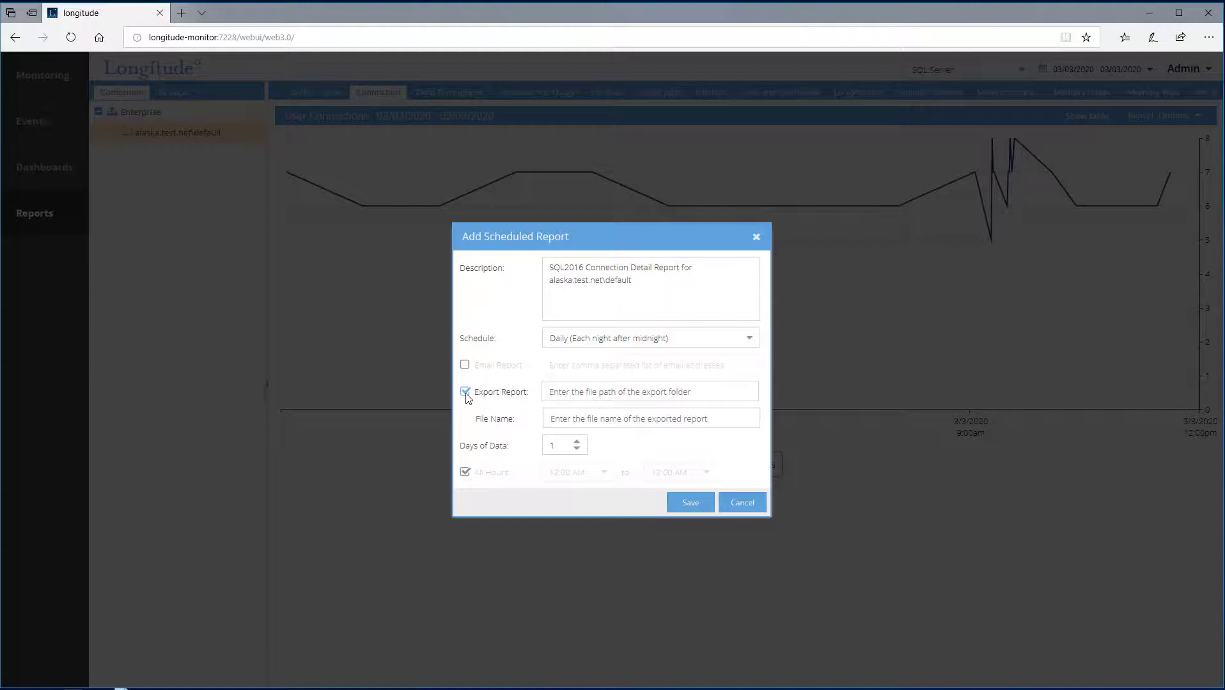
{"action": "left_click", "coordinate": [734, 503]}
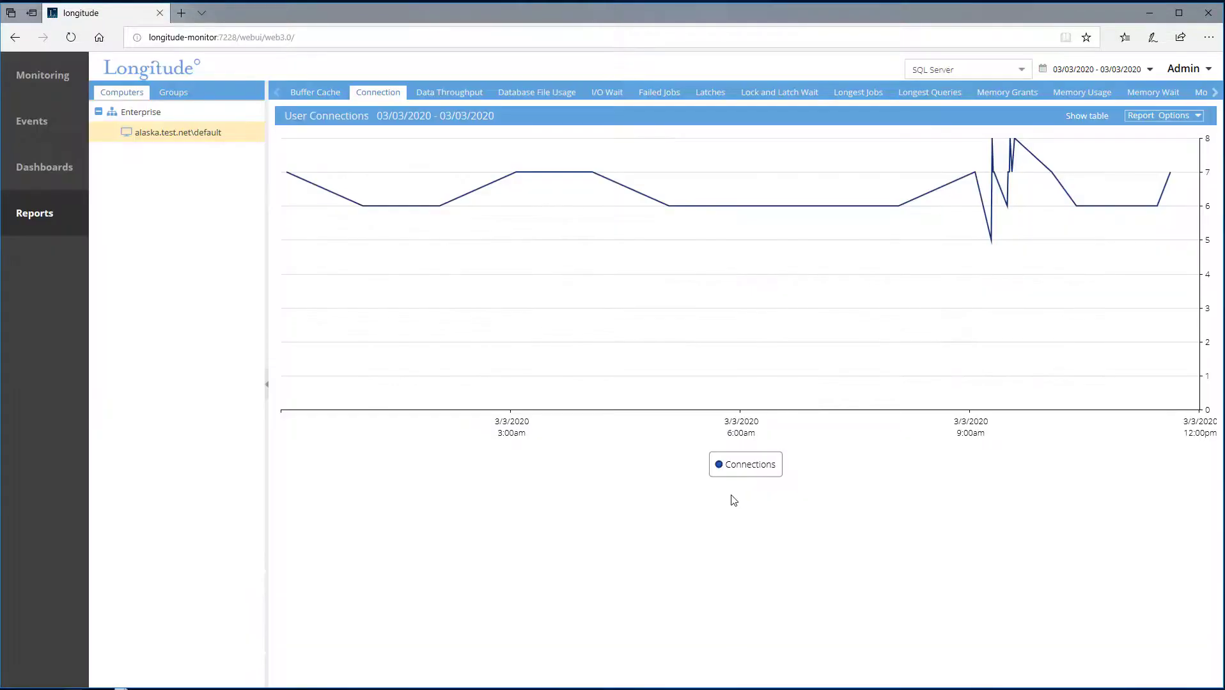
Step: View the 2020-02-29 SQL Server Connection Summary report from the scheduled reports, closing both the report and the list
{"action": "left_click", "coordinate": [1198, 119]}
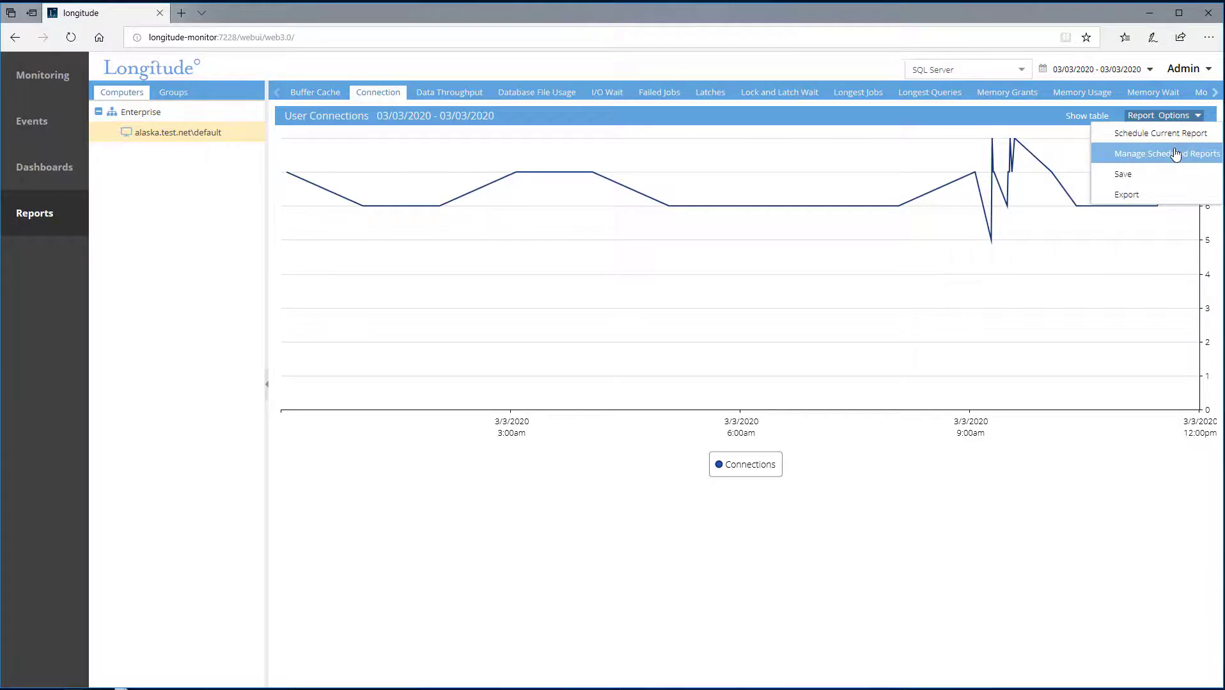
{"action": "left_click", "coordinate": [1175, 155]}
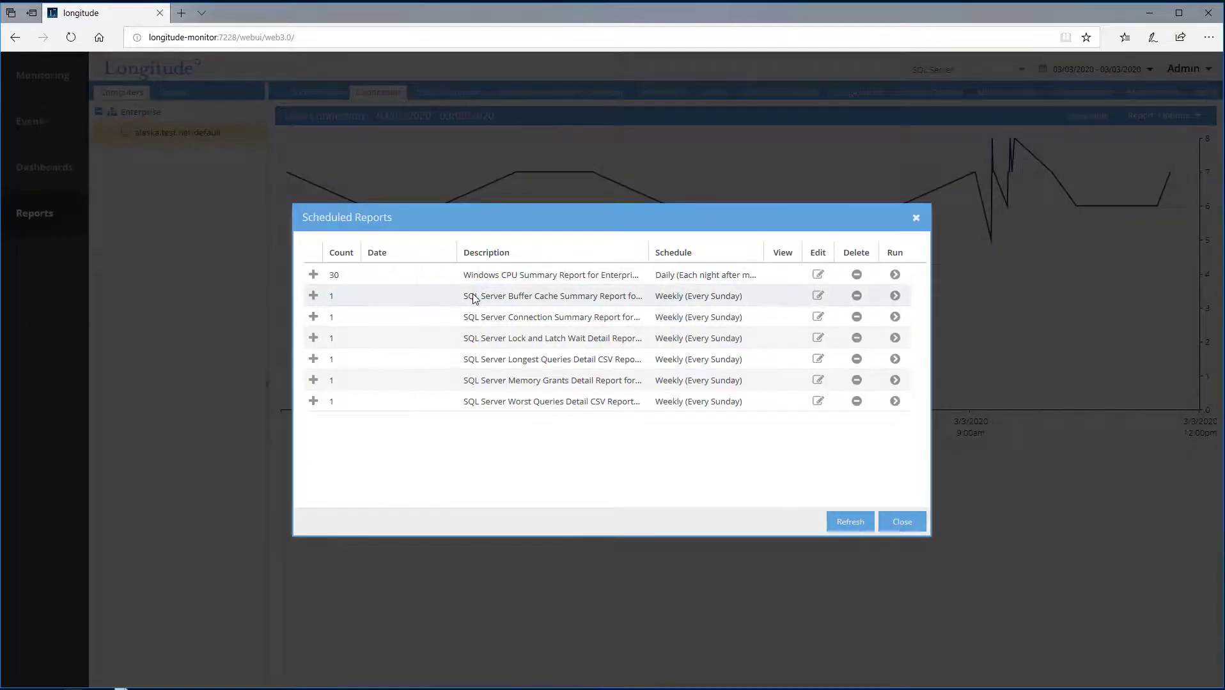
{"action": "left_click", "coordinate": [313, 317]}
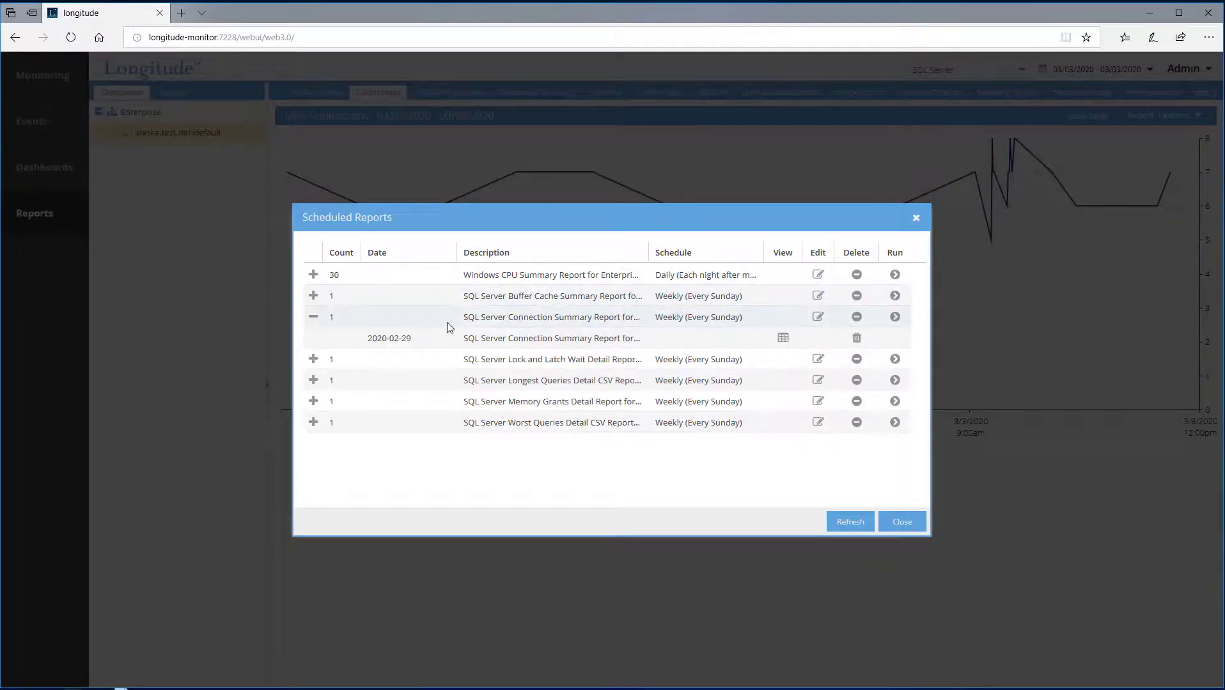
{"action": "left_click", "coordinate": [783, 338]}
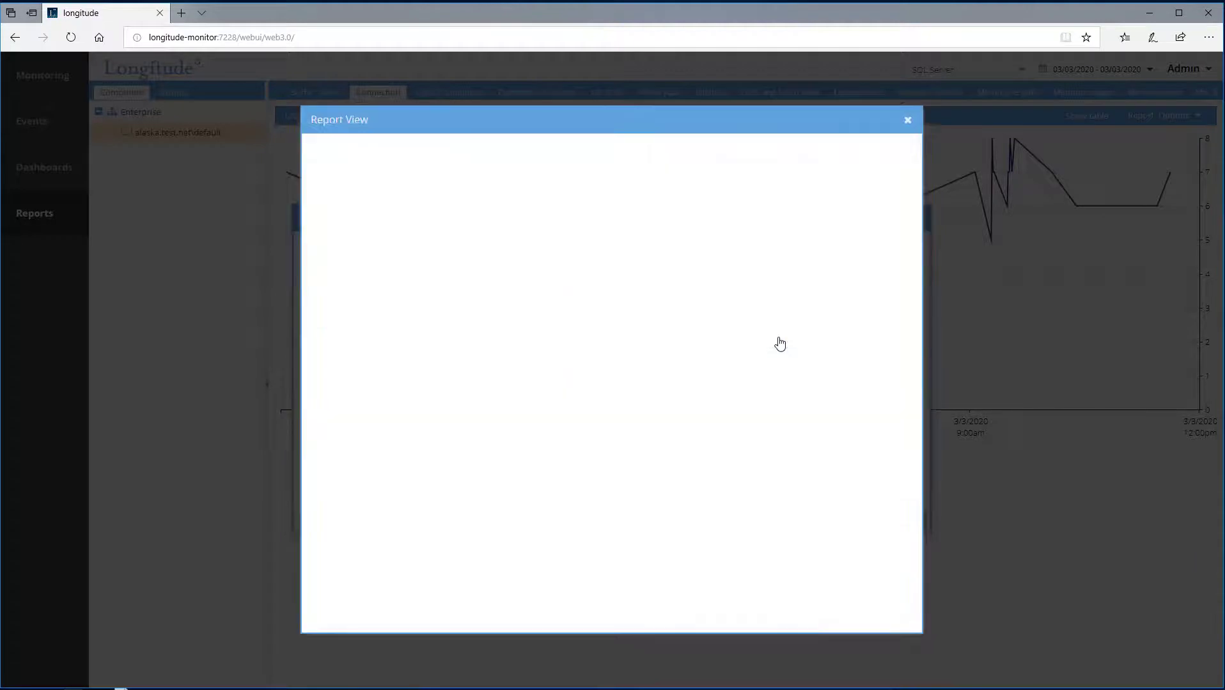
{"action": "left_click", "coordinate": [907, 121]}
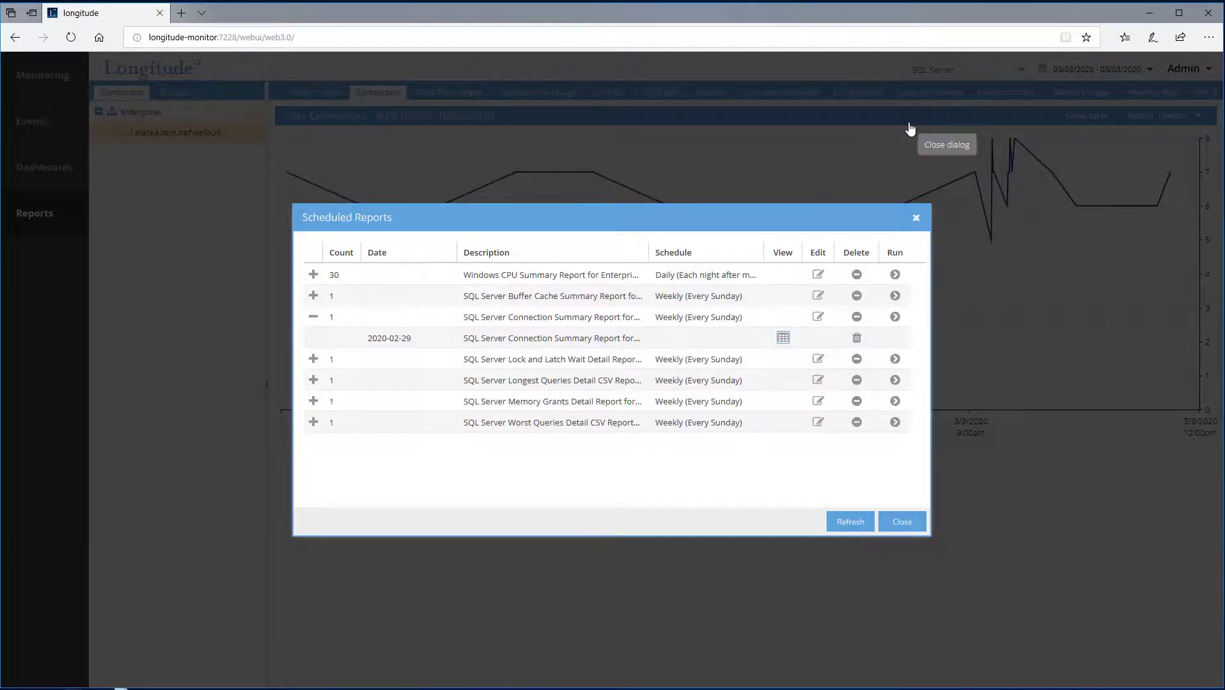
{"action": "left_click", "coordinate": [908, 523]}
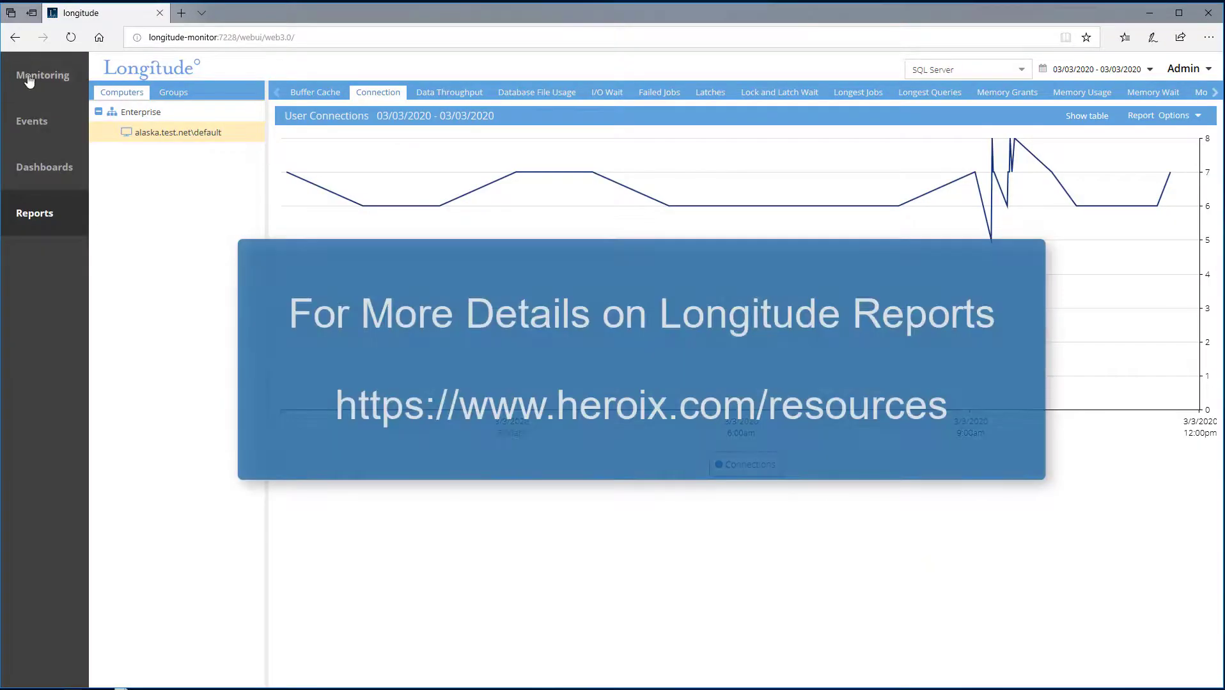
Step: Return to the monitoring collections for the default SQL Server instance on alaska.test.net
{"action": "left_click", "coordinate": [40, 77]}
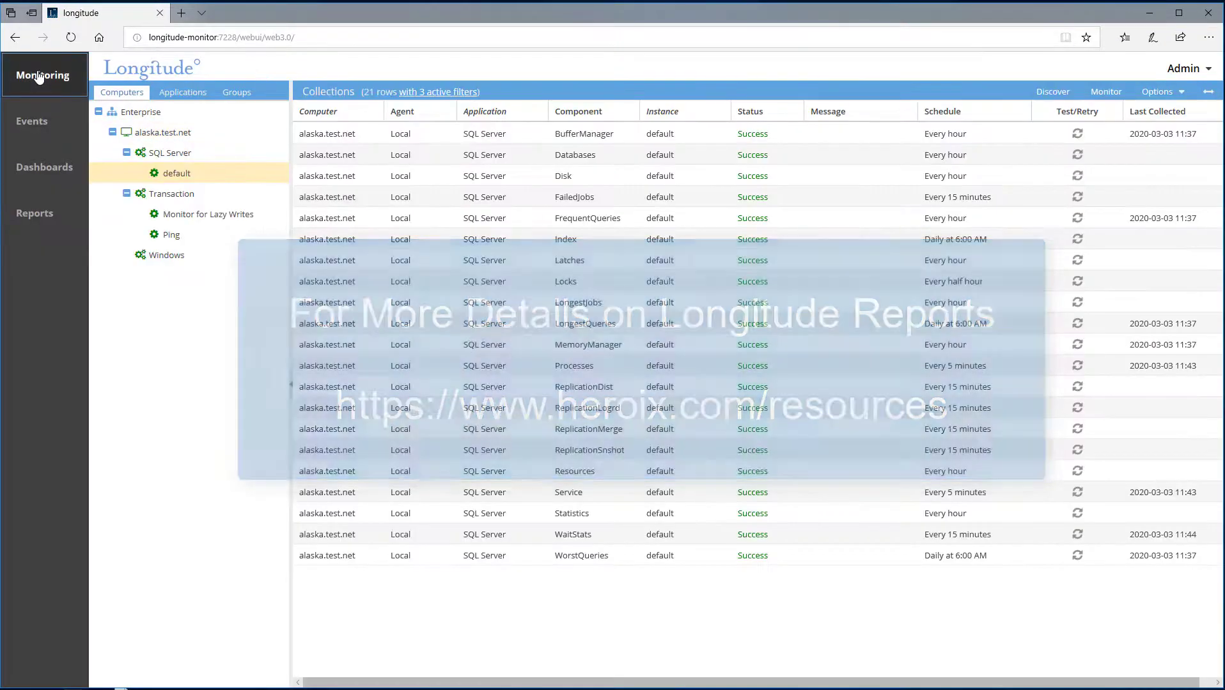